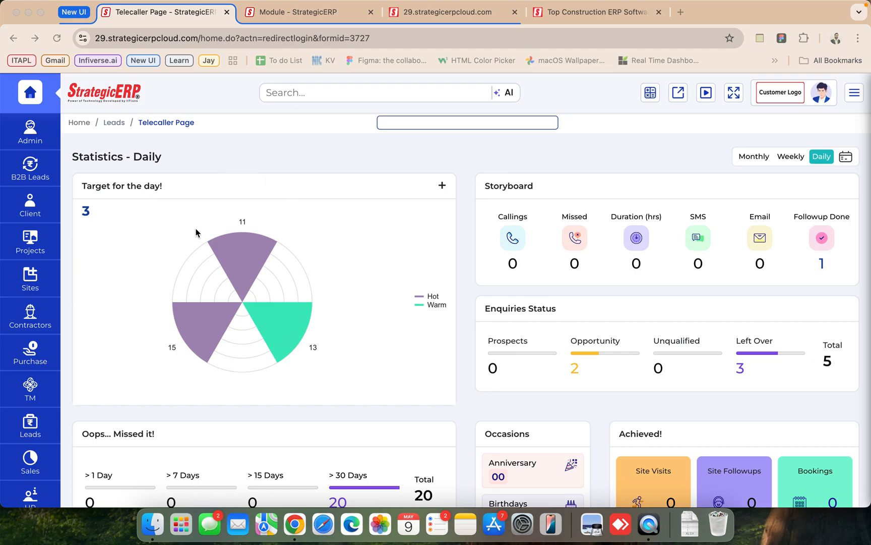
- Open the telecaller's target list for the day and examine its lead columns and the calling weightage chart
click(86, 214)
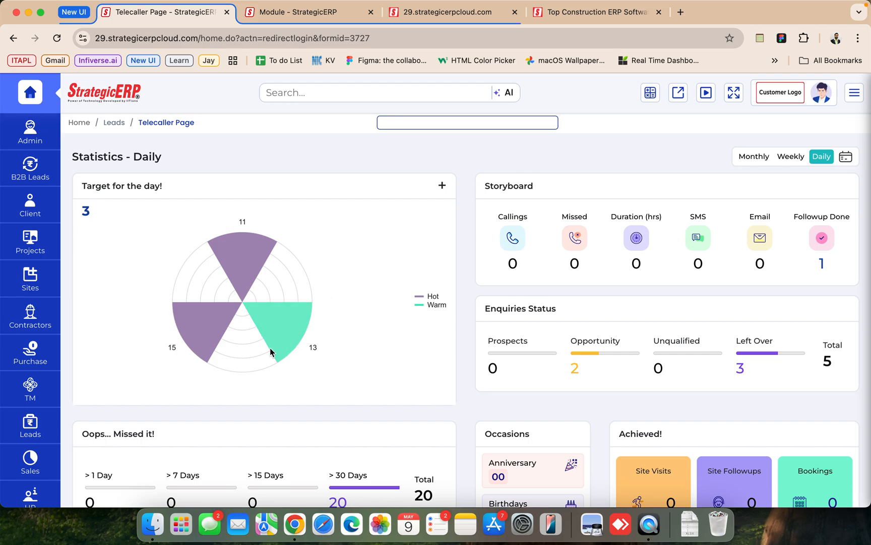
click(227, 233)
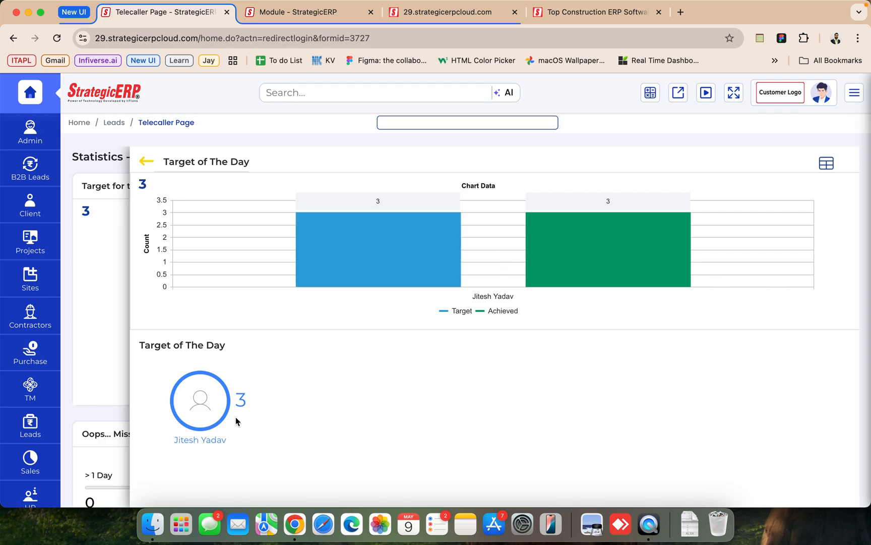
click(209, 404)
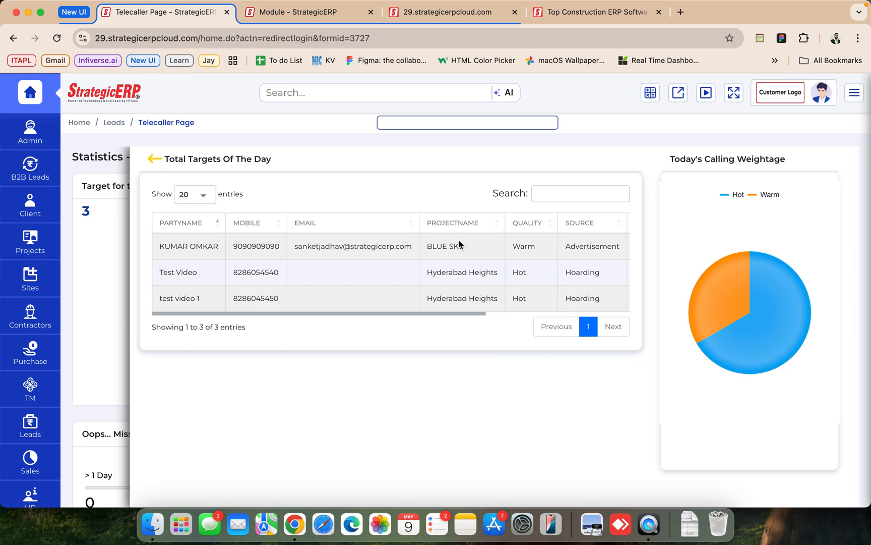
scroll(451, 242, right, 5)
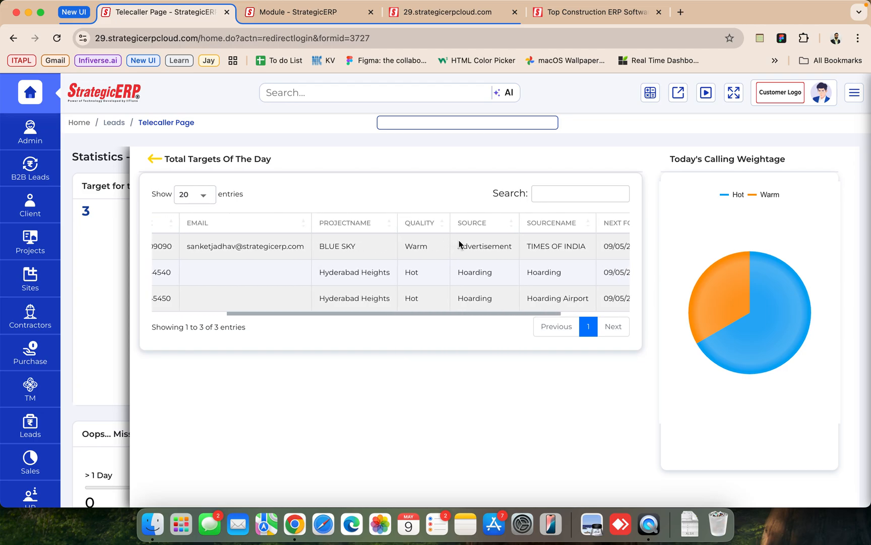
scroll(459, 245, right, 5)
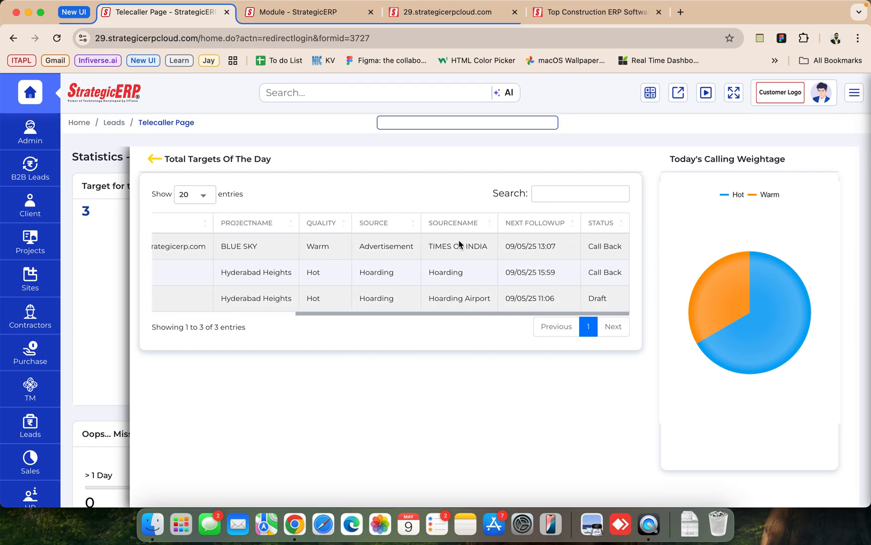
scroll(458, 244, left, 10)
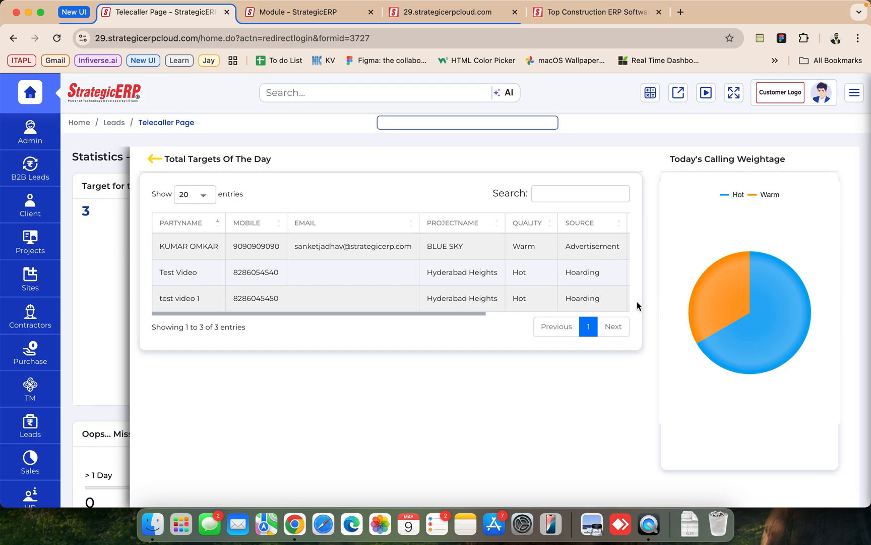
click(727, 311)
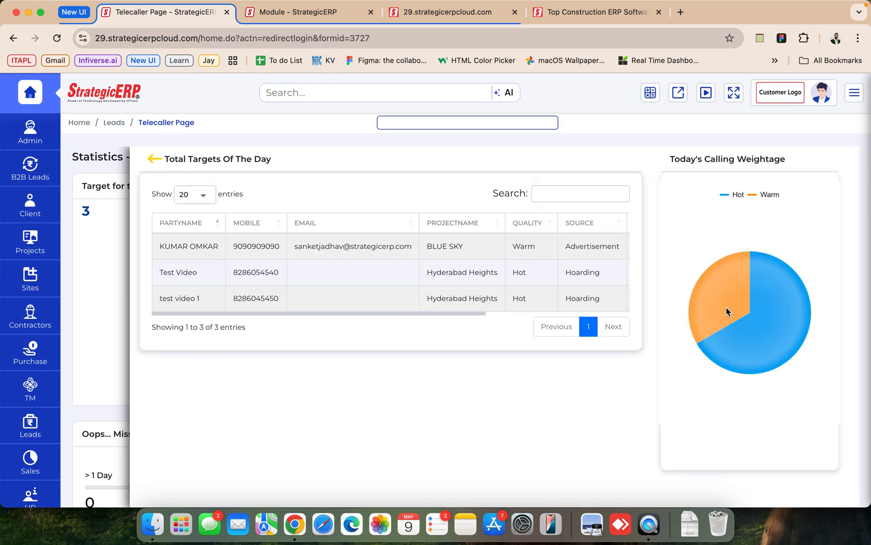
click(767, 331)
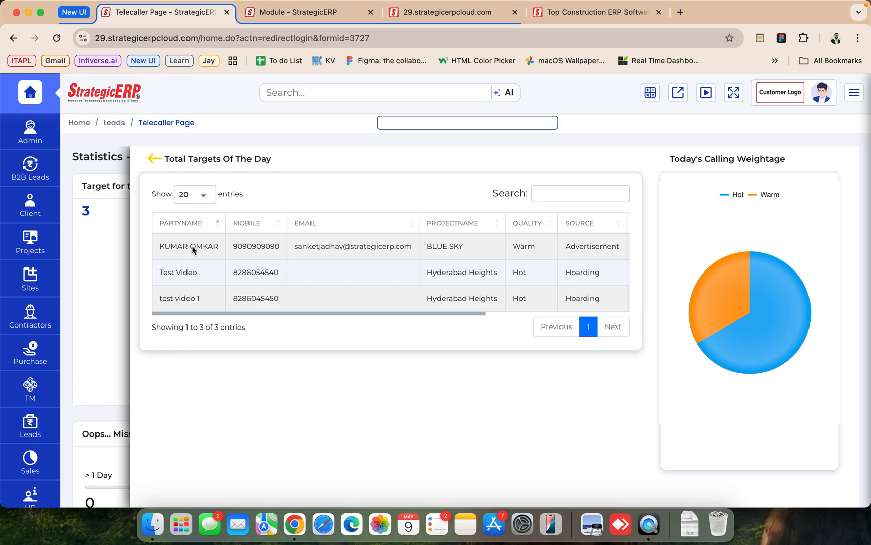
- Open the follow-up form of the BLUE SKY lead and review its activity history and call records
click(245, 250)
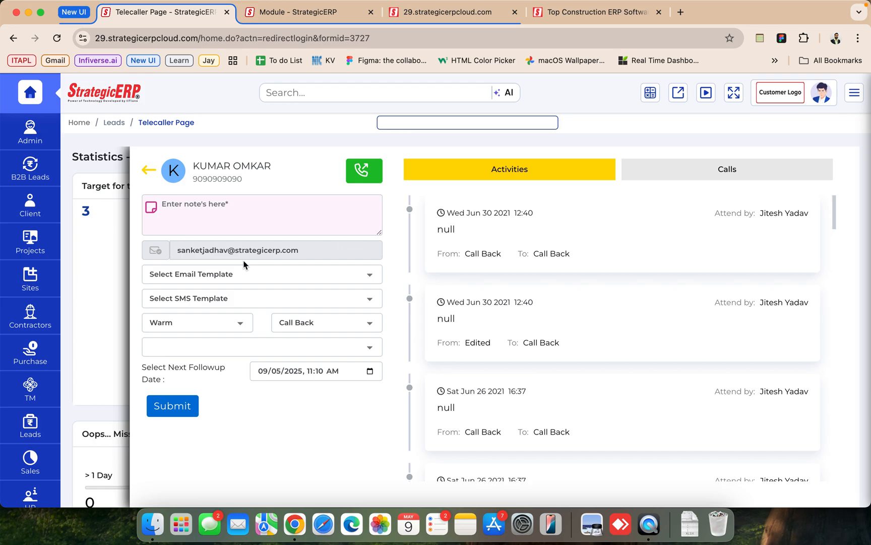
scroll(621, 322, down, 5)
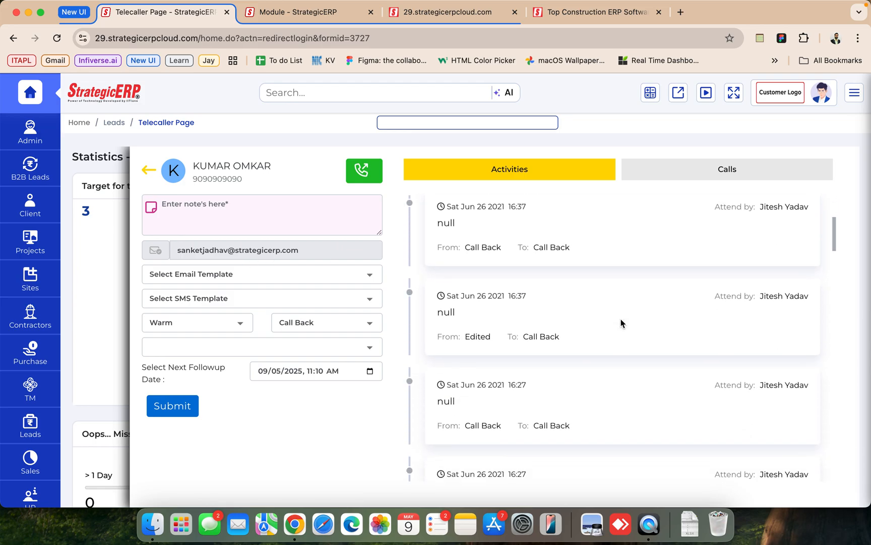
scroll(621, 318, down, 5)
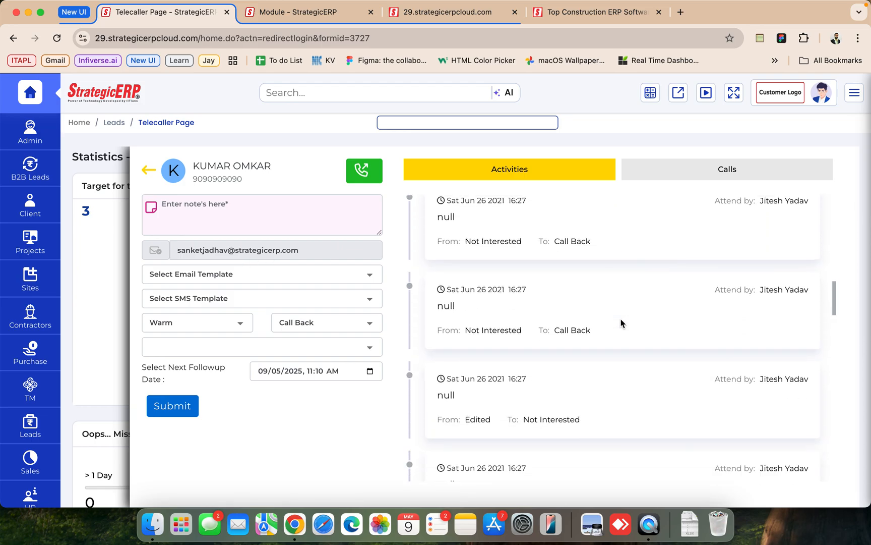
click(670, 173)
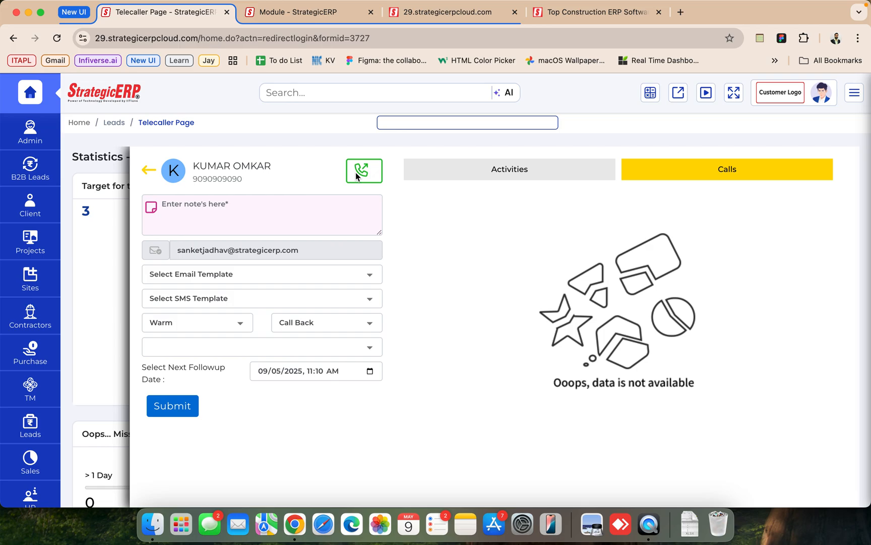
- Enter the follow-up note "test" and choose the "welcome mail" email template and the "Test Email" SMS template
click(241, 211)
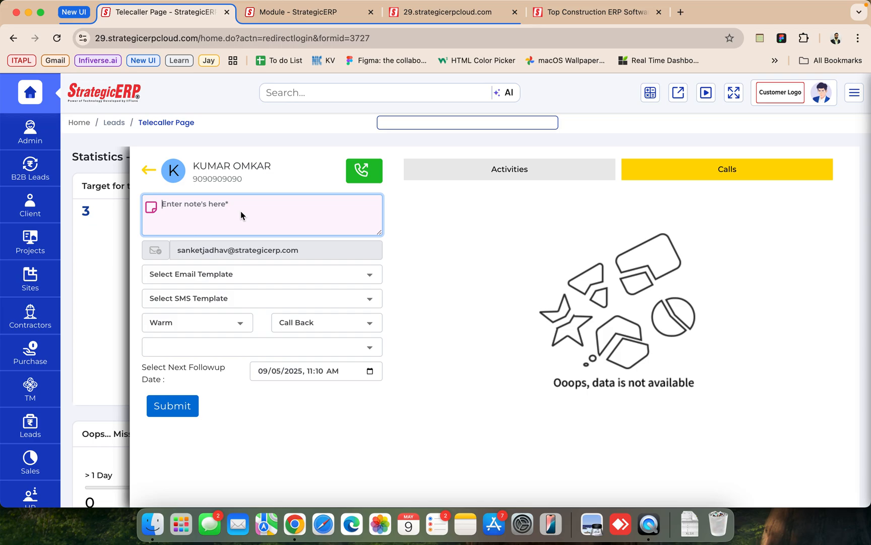
text(test)
click(181, 275)
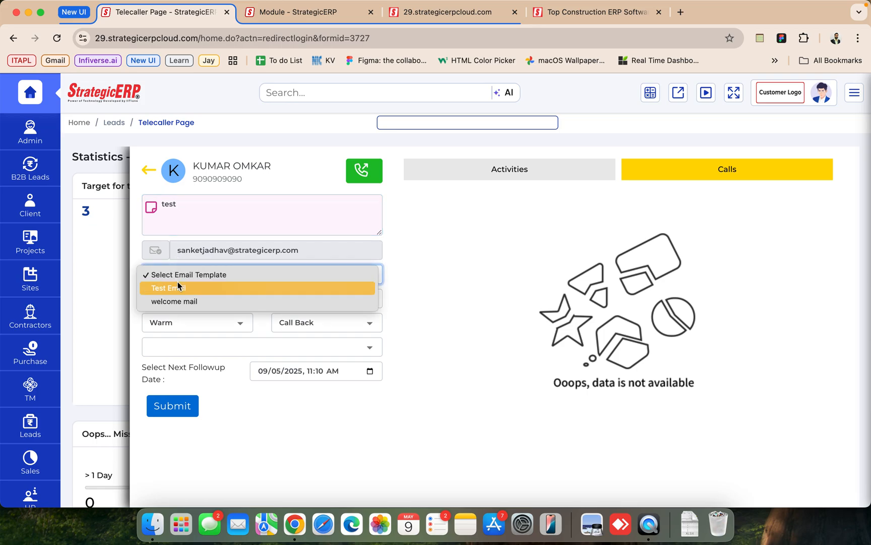
click(174, 301)
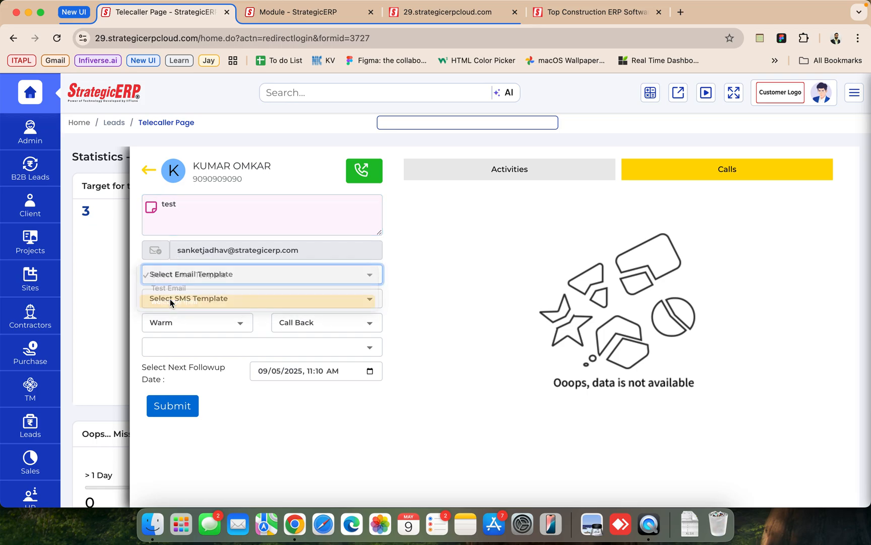
click(174, 298)
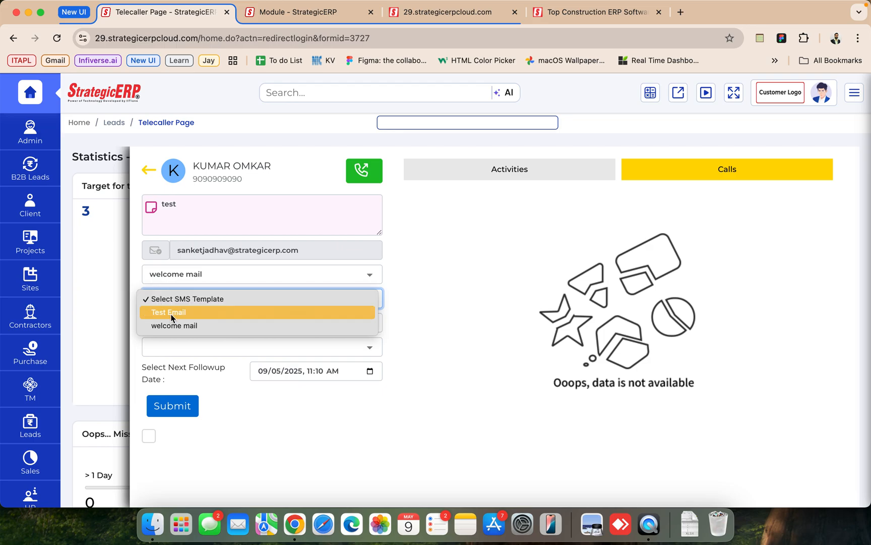
click(172, 312)
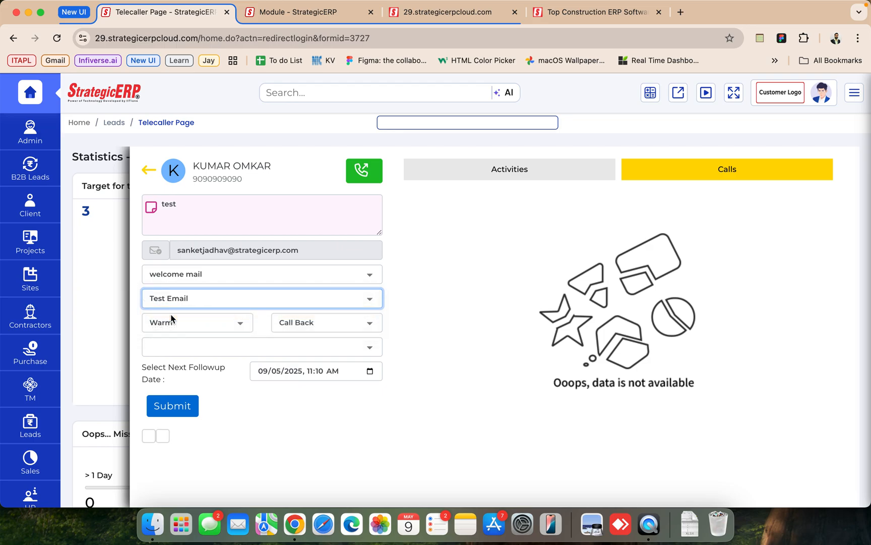
- Set the lead's quality to Hot and its status to Site Visit Scheduled
click(198, 328)
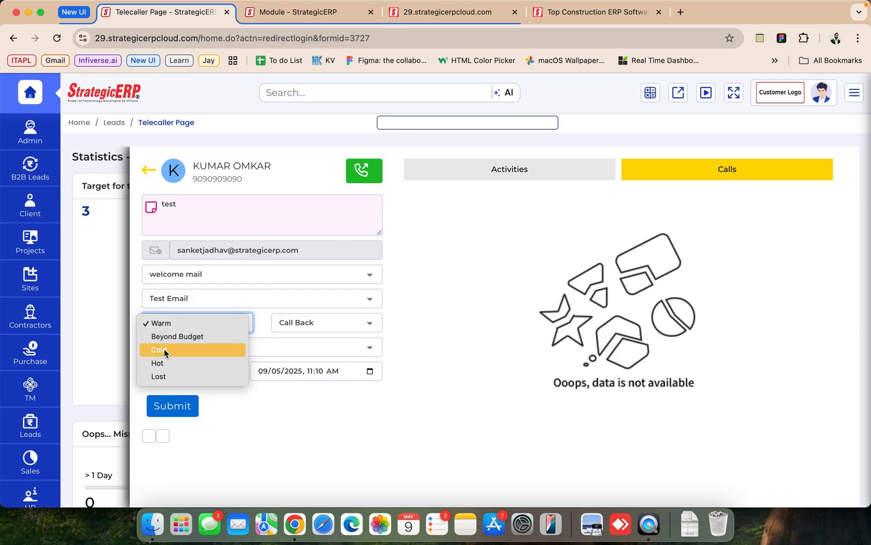
click(162, 363)
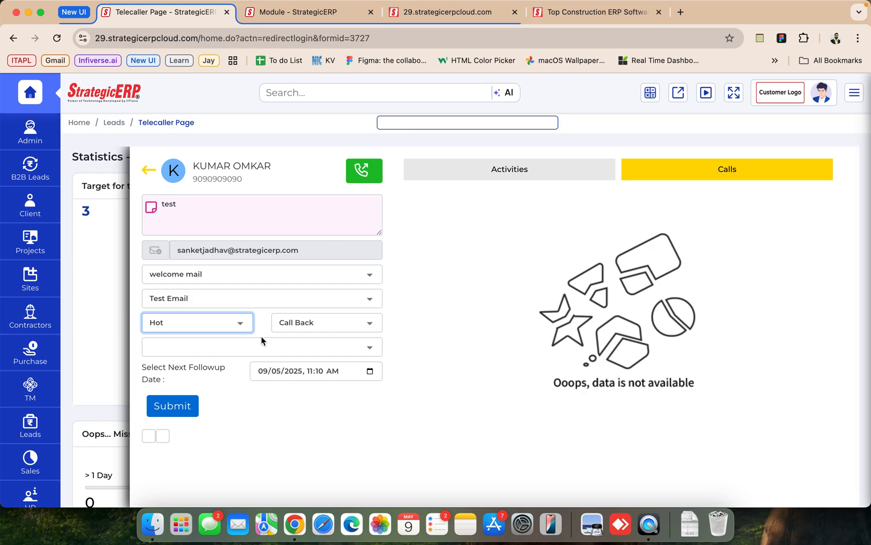
click(294, 331)
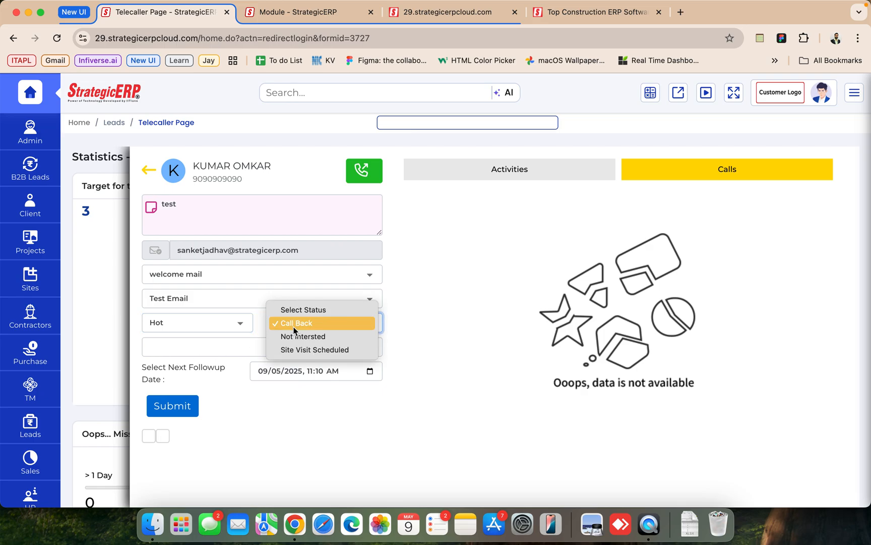
click(296, 350)
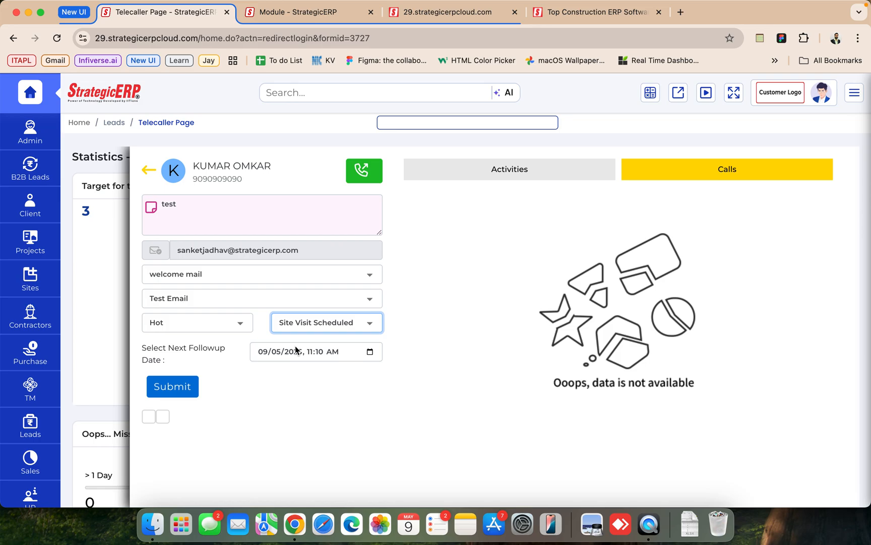
- Set the next follow-up date to 09/05/2025, 04:10 PM
click(369, 353)
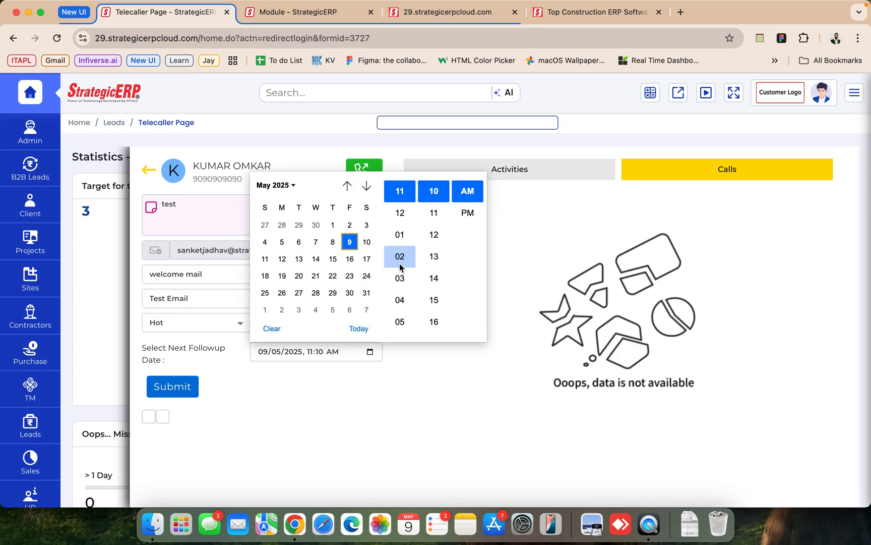
click(367, 243)
click(352, 243)
click(400, 299)
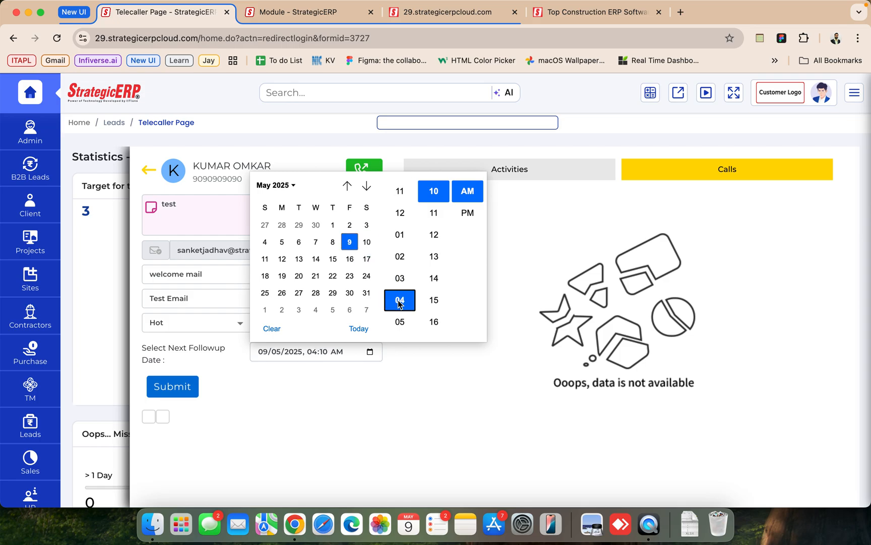
click(463, 222)
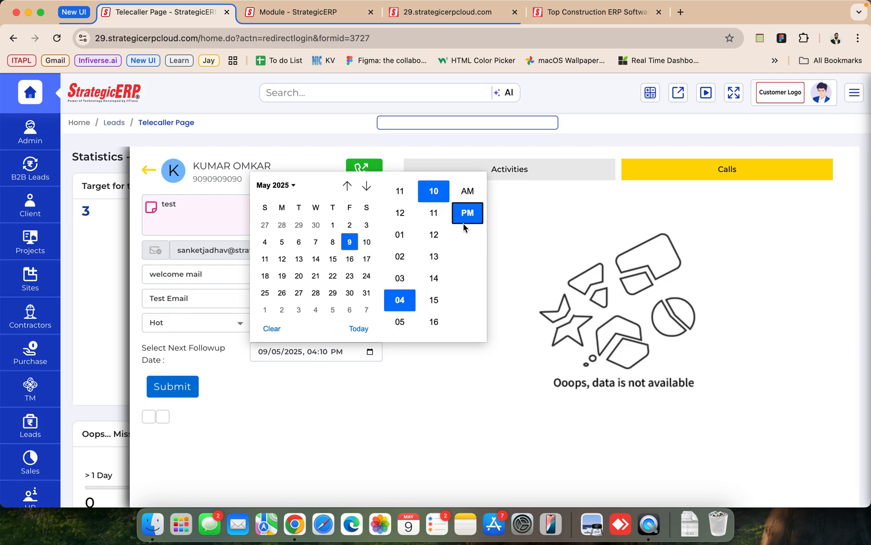
click(340, 363)
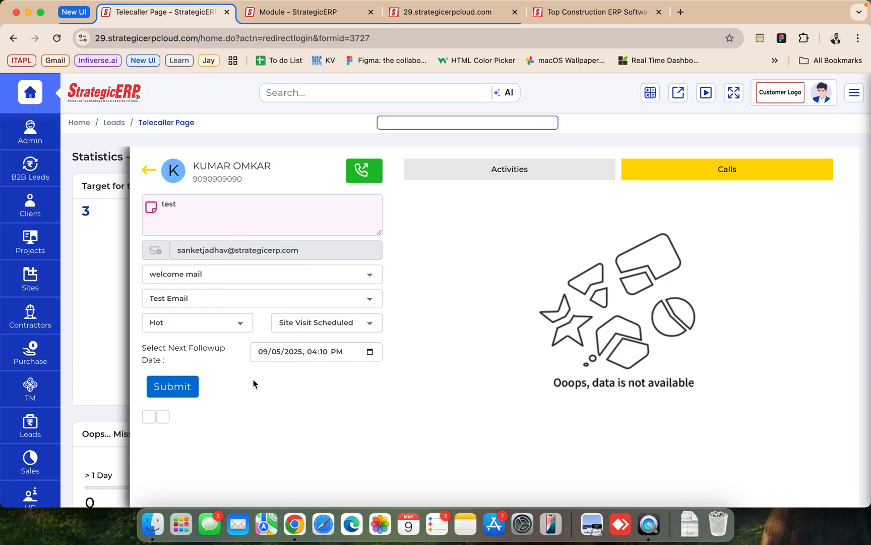
- Submit the follow-up and return to the daily statistics on the Telecaller Page
click(190, 384)
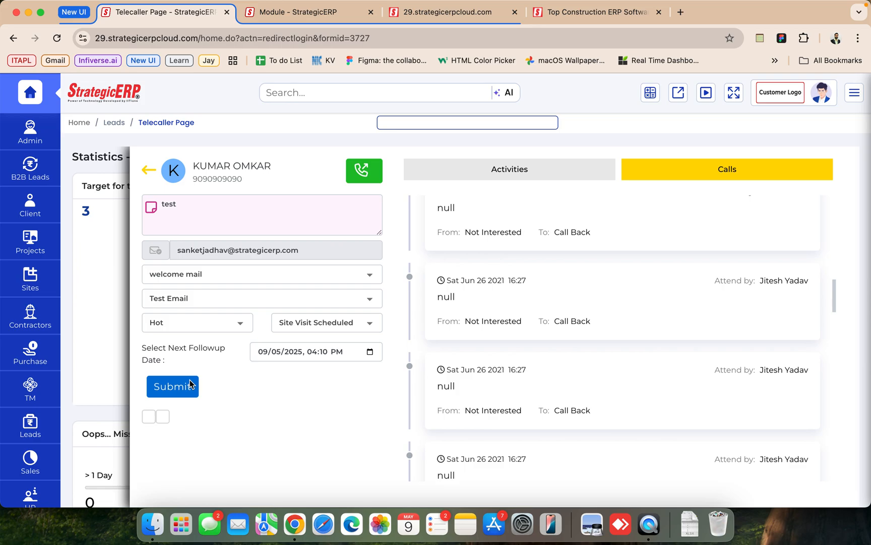
click(150, 170)
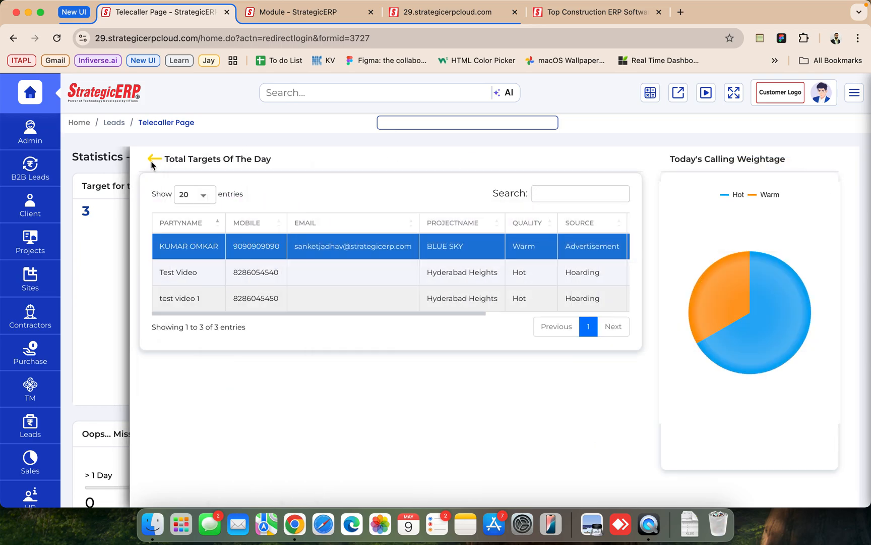
click(152, 160)
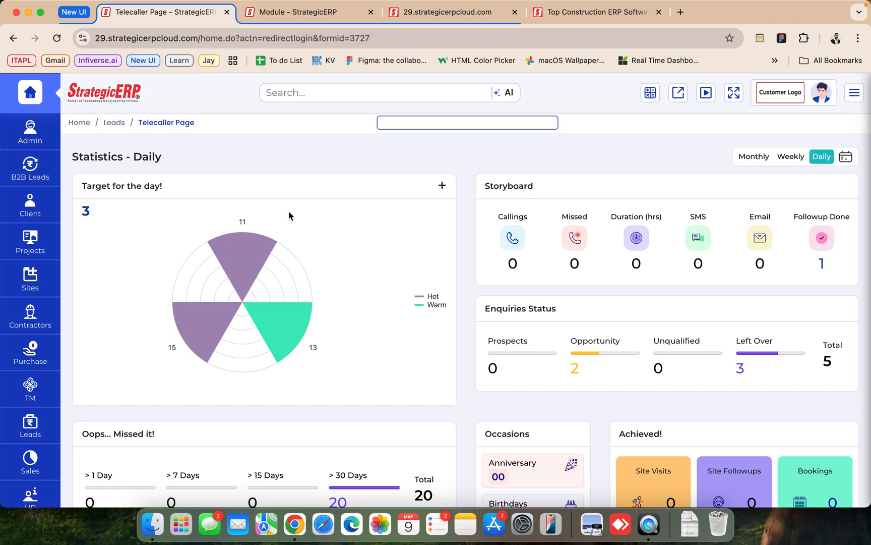
mouse_move(259, 266)
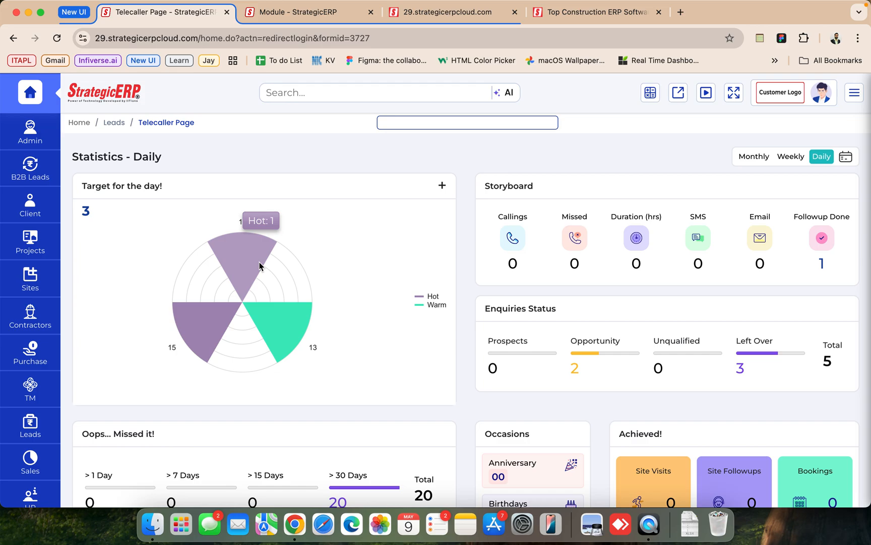
- Start a new lead contact from the day's targets with title Mr. and party name "test videos"
click(442, 185)
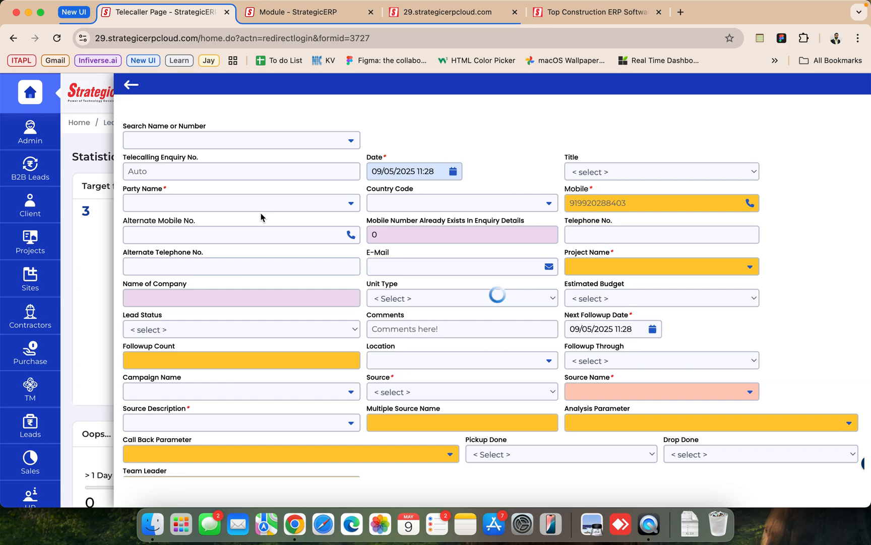
click(577, 172)
click(578, 186)
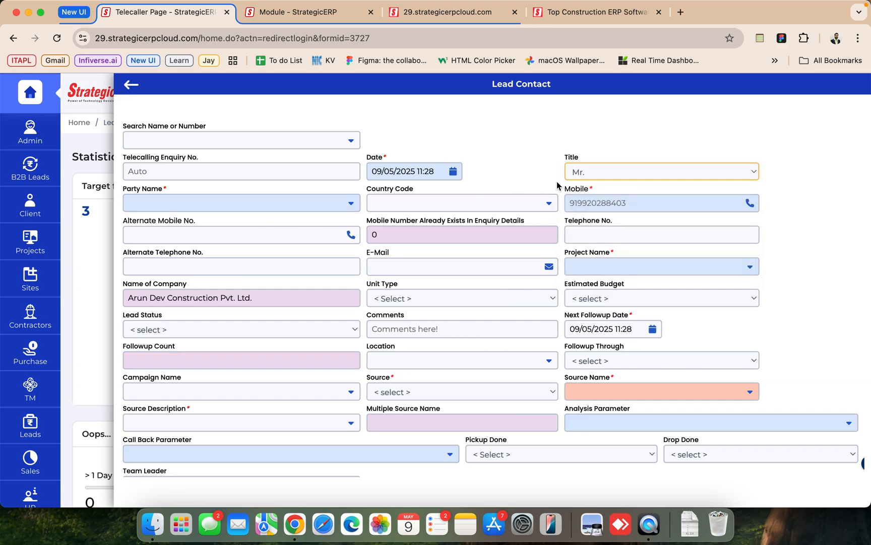
click(240, 204)
text(test videos)
key(Tab)
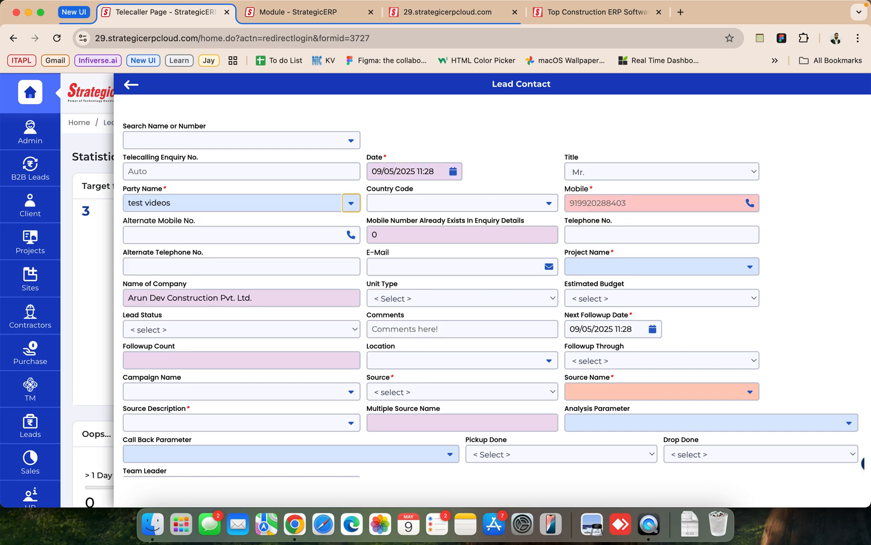
- Set the country code to +91 and enter the lead's mobile number
click(549, 202)
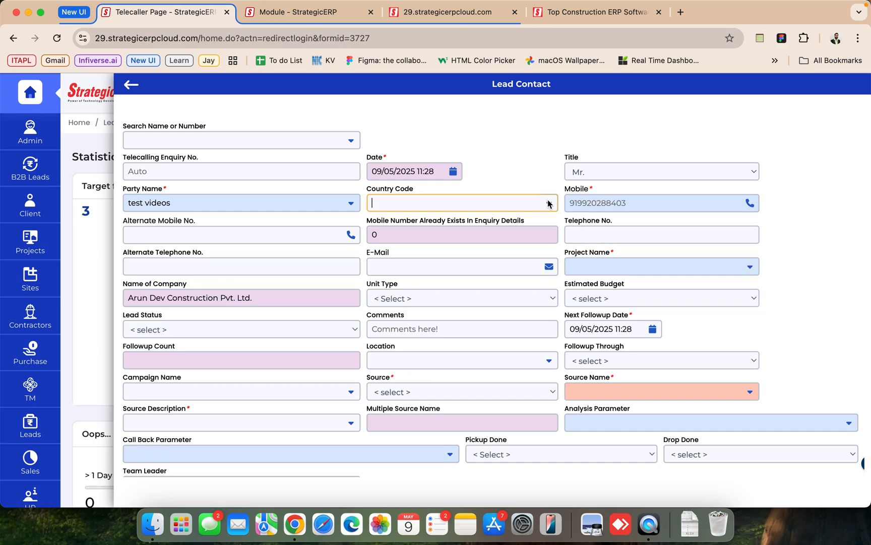
click(400, 236)
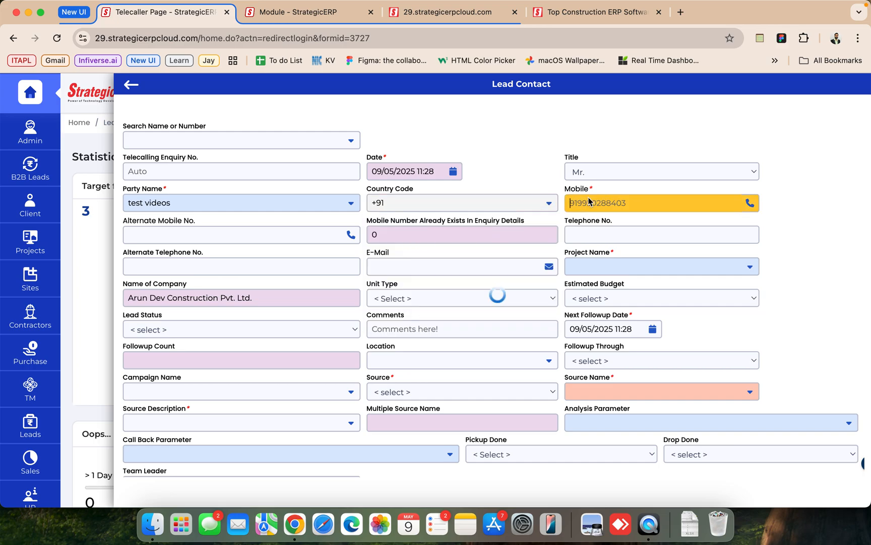
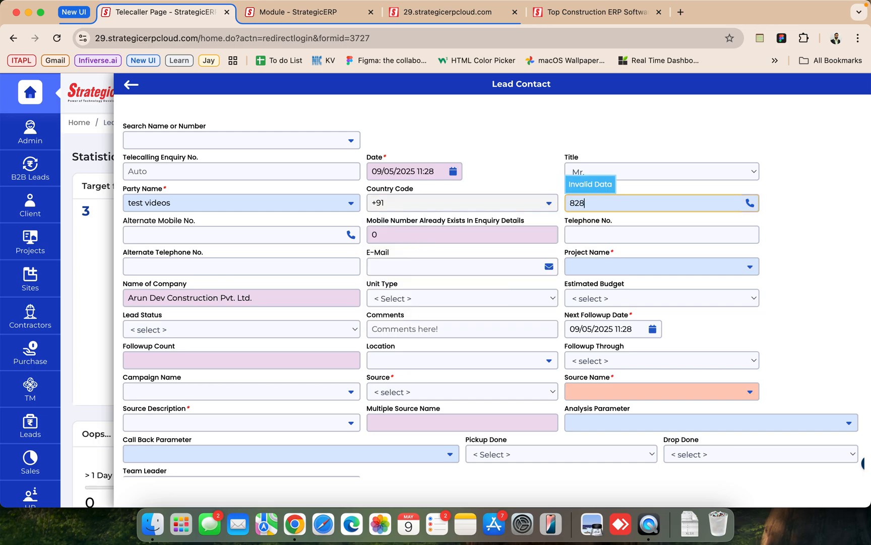
key(Tab)
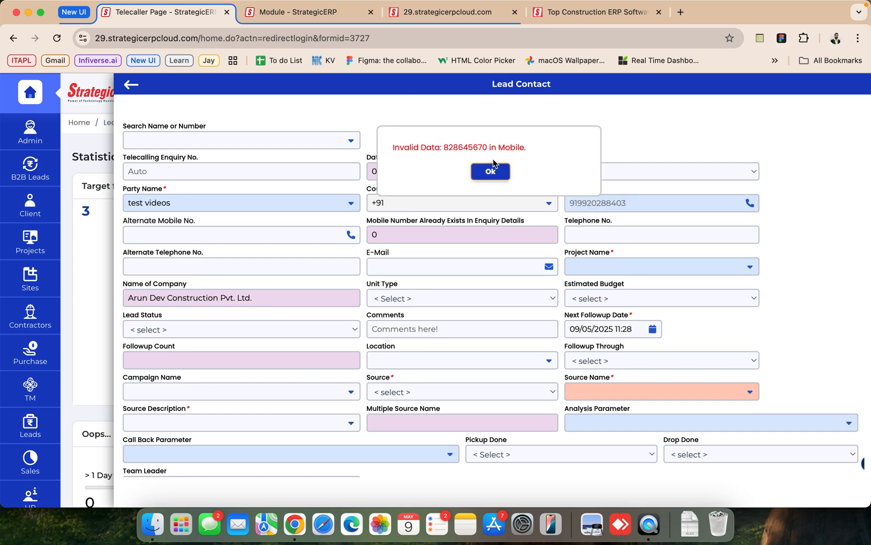
key(Return)
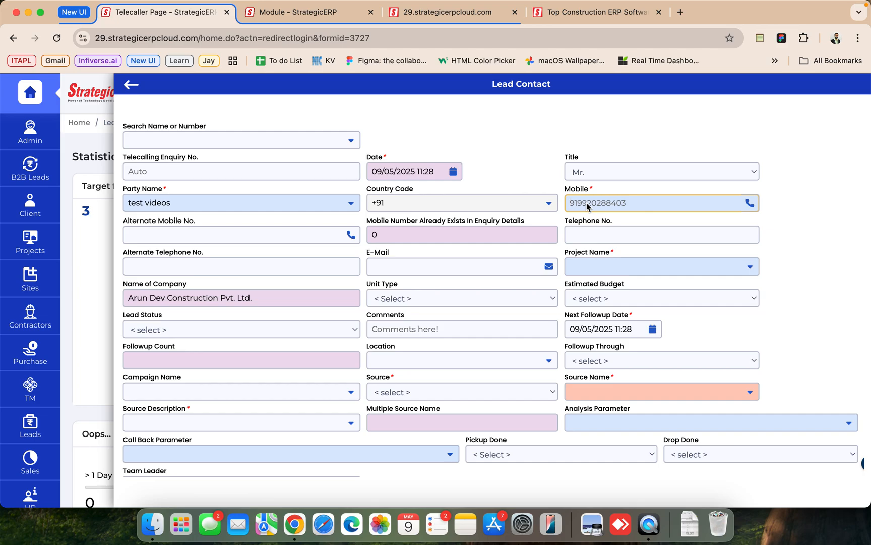
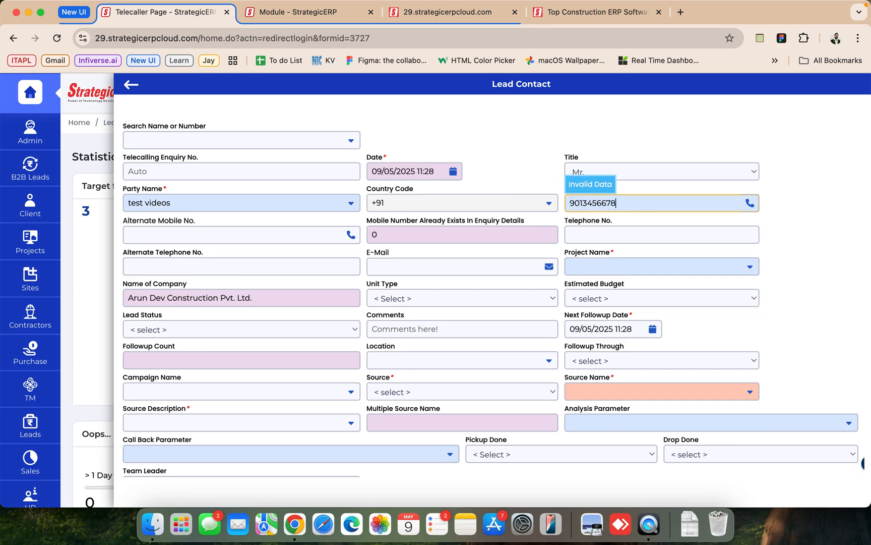
key(Tab)
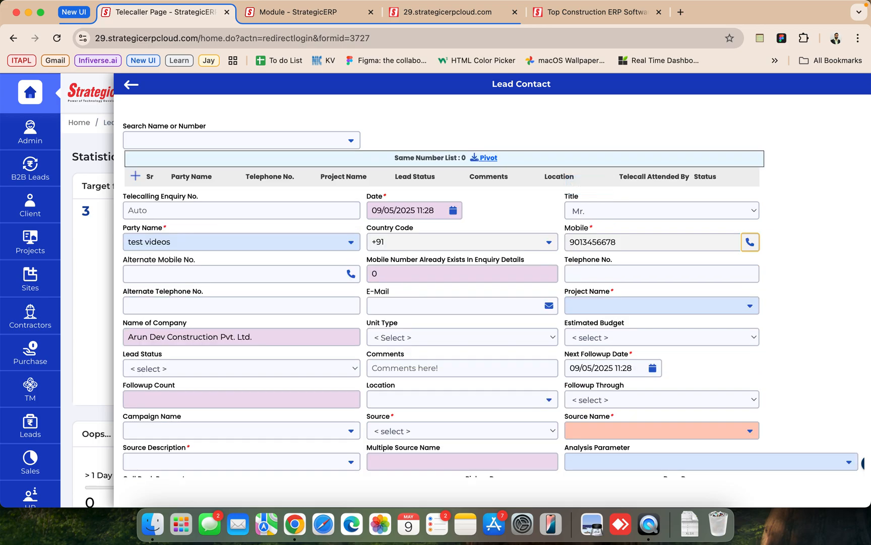
- Fill in the lead contact's e-mail address
click(418, 305)
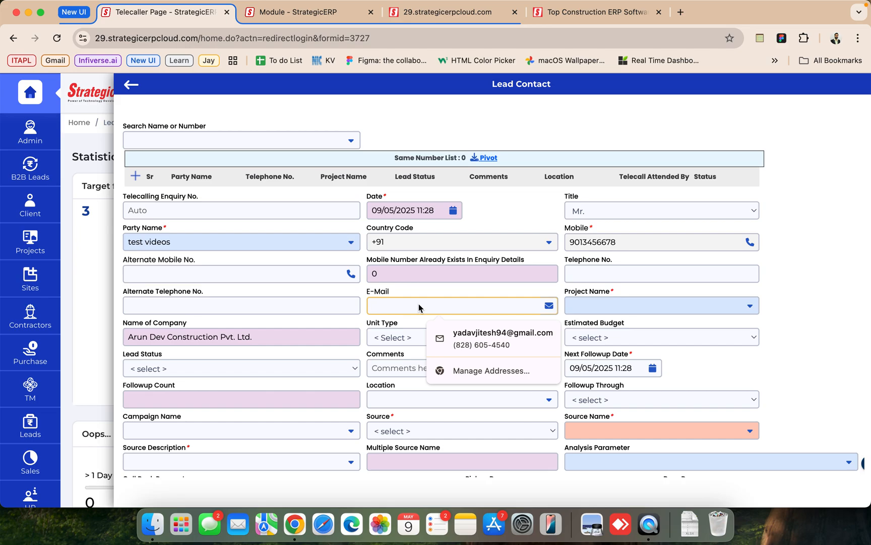
text(test@gmails)
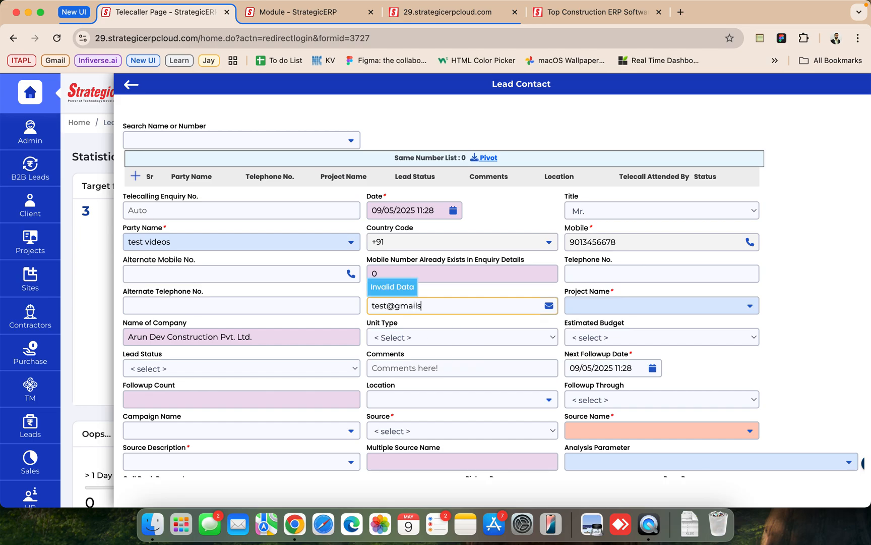
key(BackSpace)
text(.com)
key(Tab)
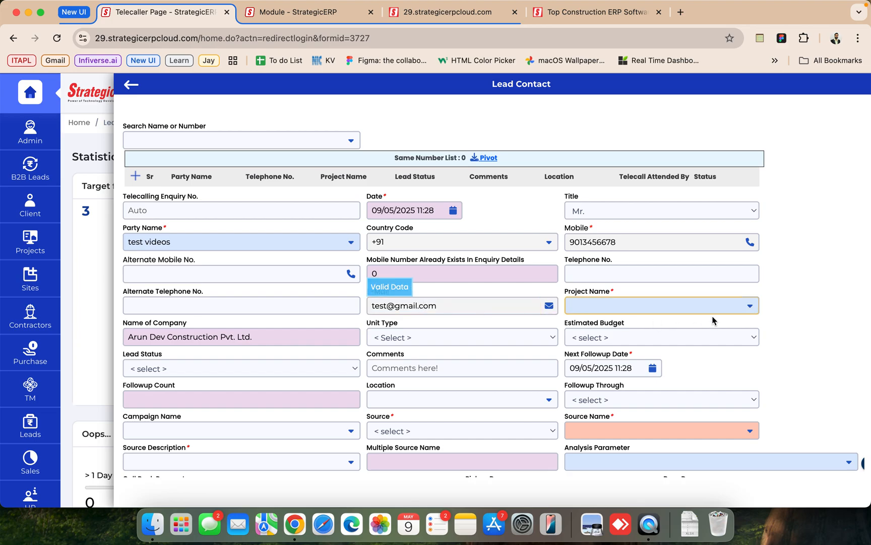
- Set the project name to Hyderabad Heights and the unit type to 2 BHK Terrace
click(749, 306)
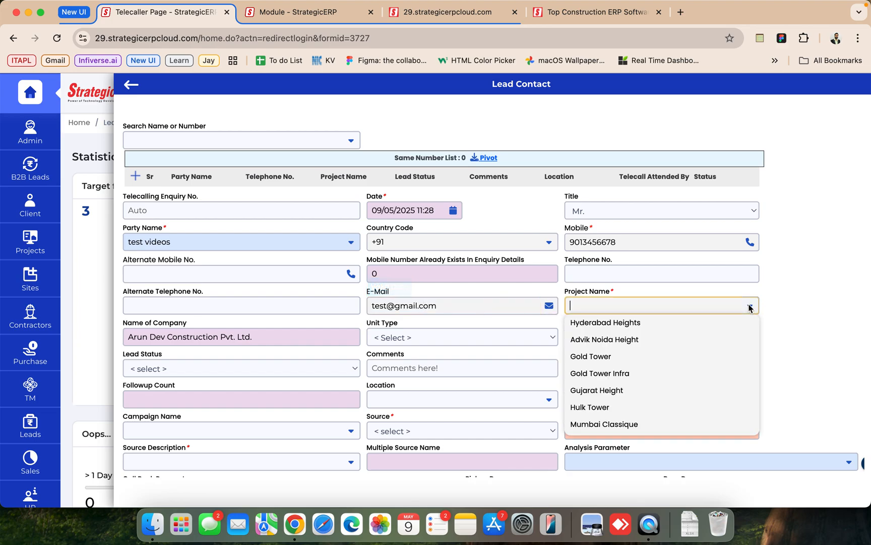
click(649, 325)
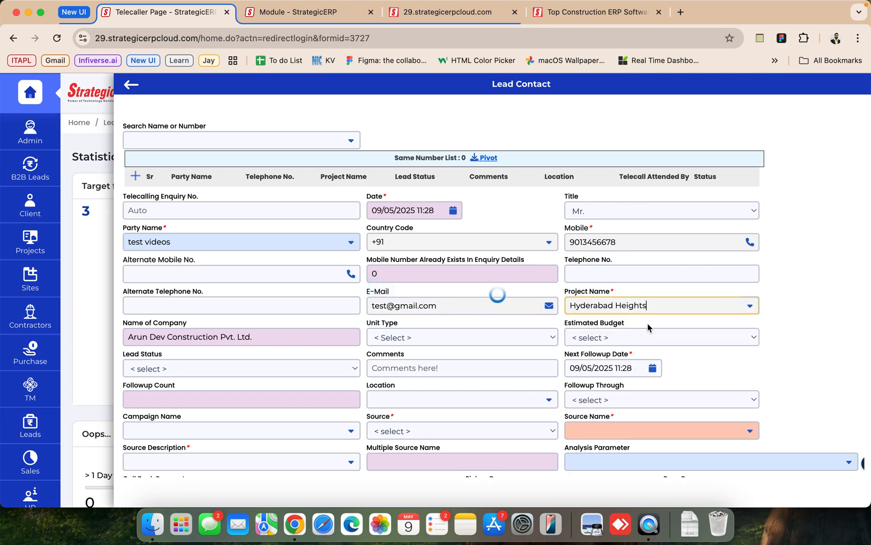
click(452, 337)
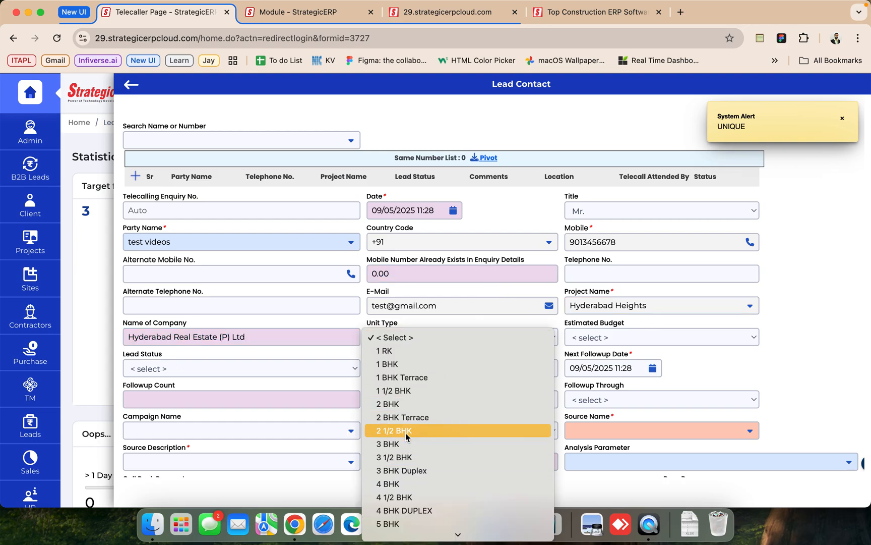
click(406, 416)
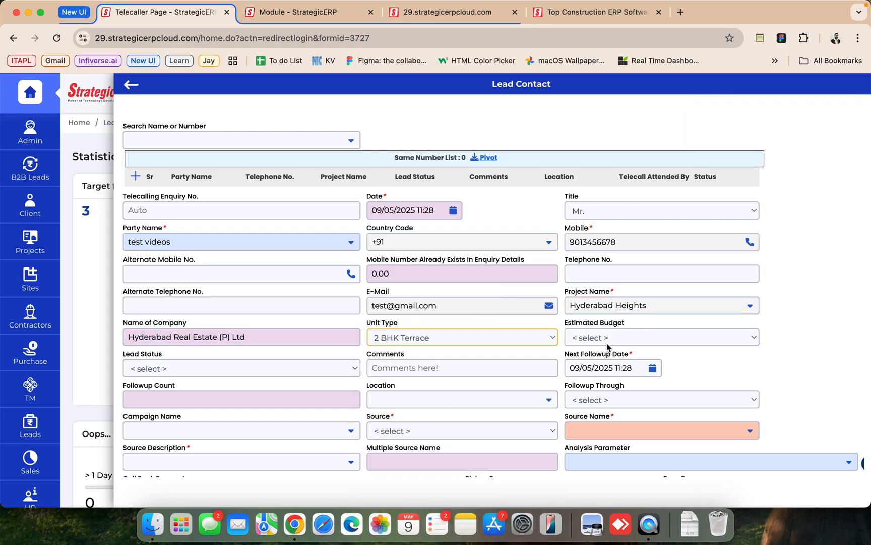
- Set the estimated budget to 60 to 65 Lacs and the lead status to Warm
click(608, 341)
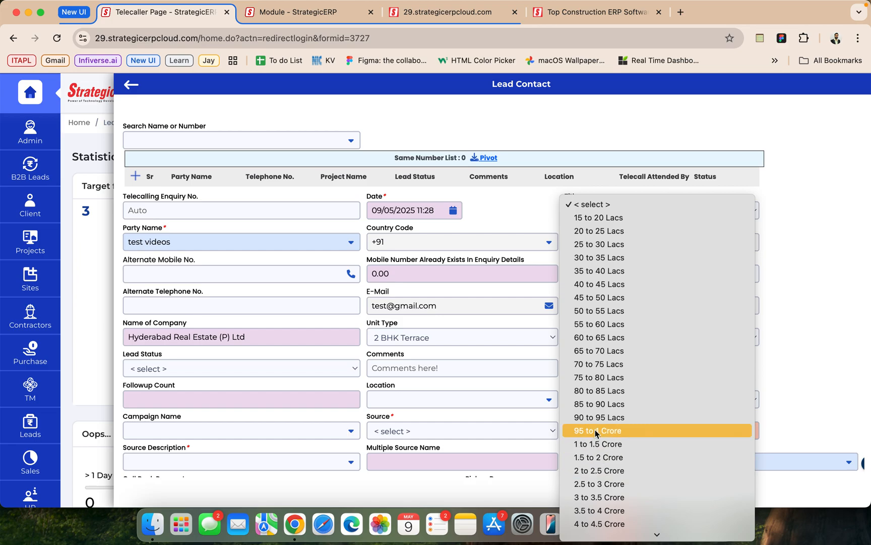
click(602, 337)
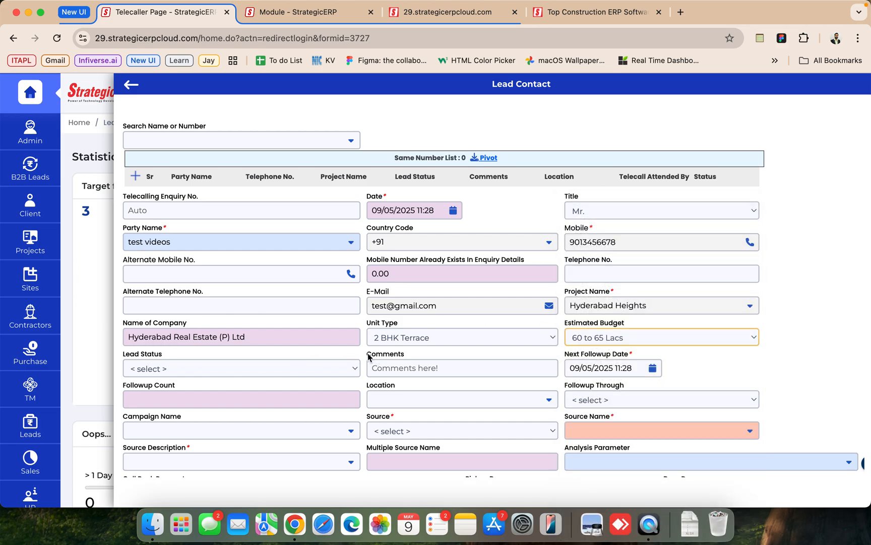
click(270, 369)
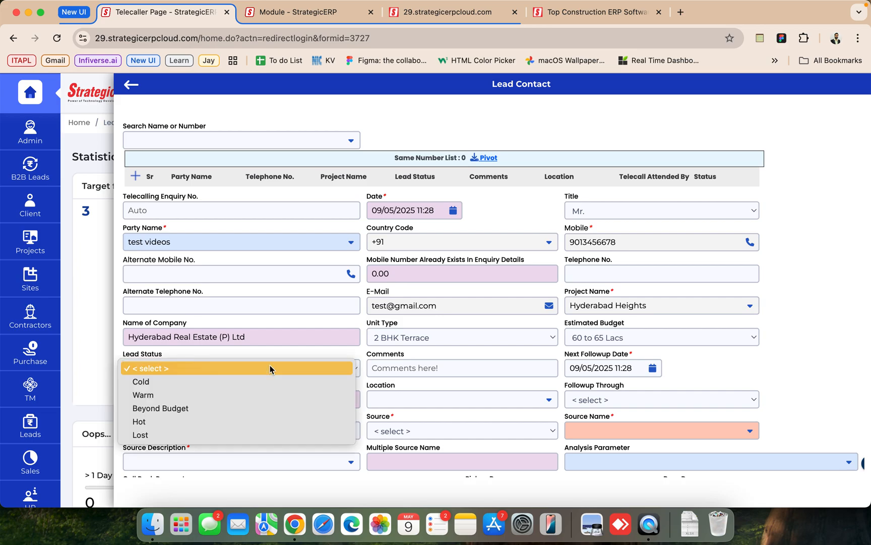
click(173, 394)
- Add the comment "test" to the lead contact
scroll(443, 390, down, 1)
scroll(442, 383, down, 1)
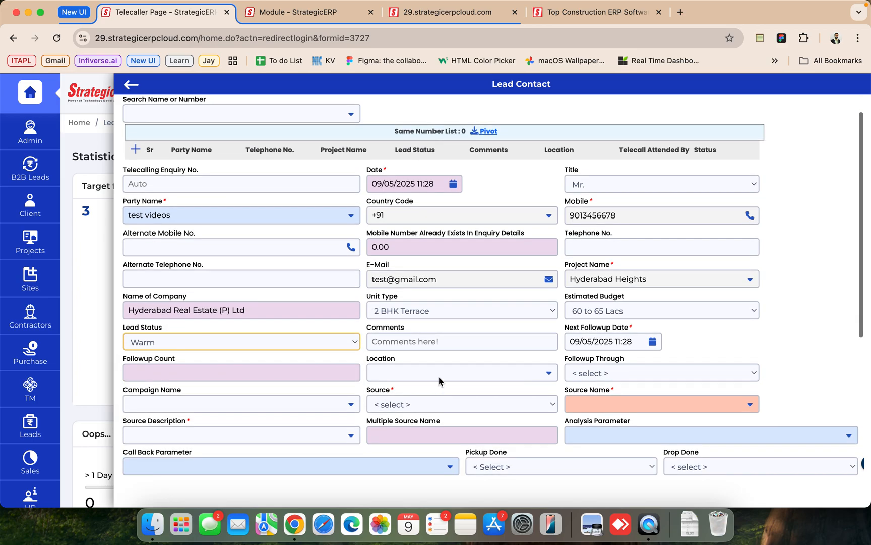
click(416, 340)
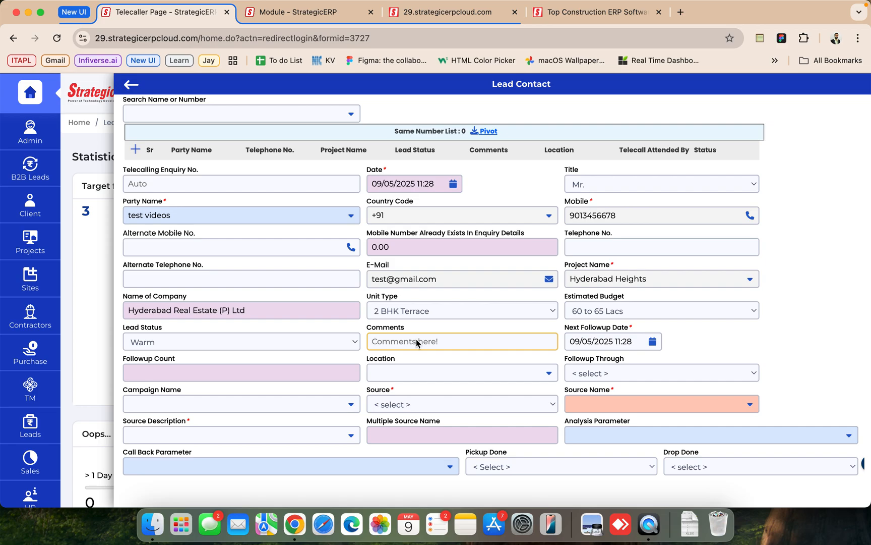
text(test)
key(Tab)
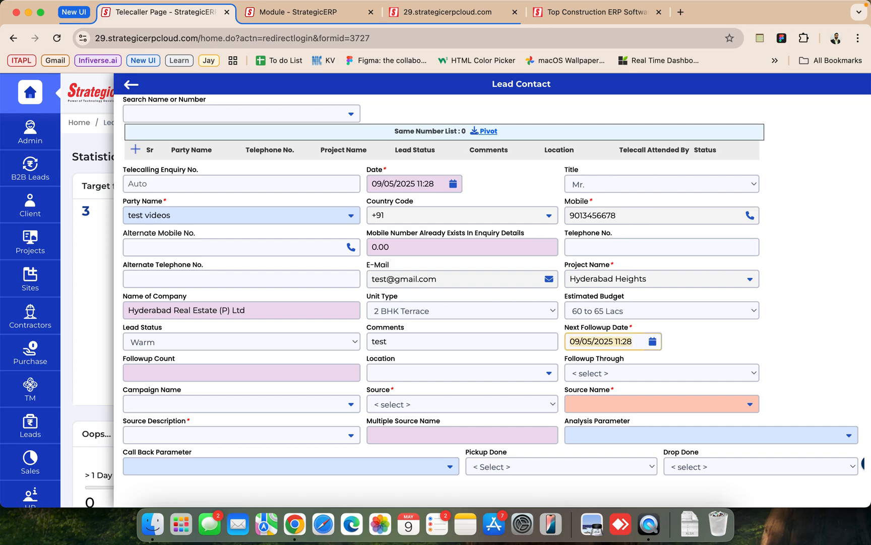
- Set the lead contact's next follow-up date to 09/05/2025 12:30
click(653, 341)
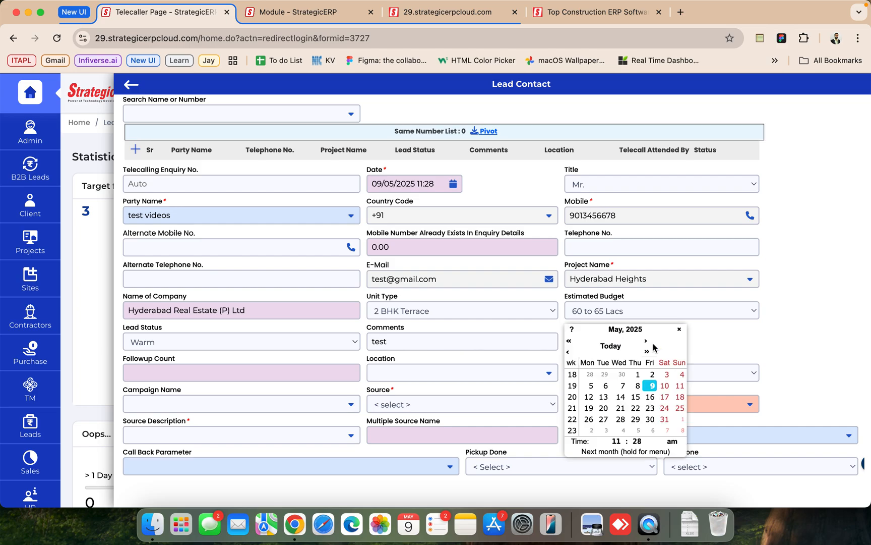
click(651, 385)
click(545, 115)
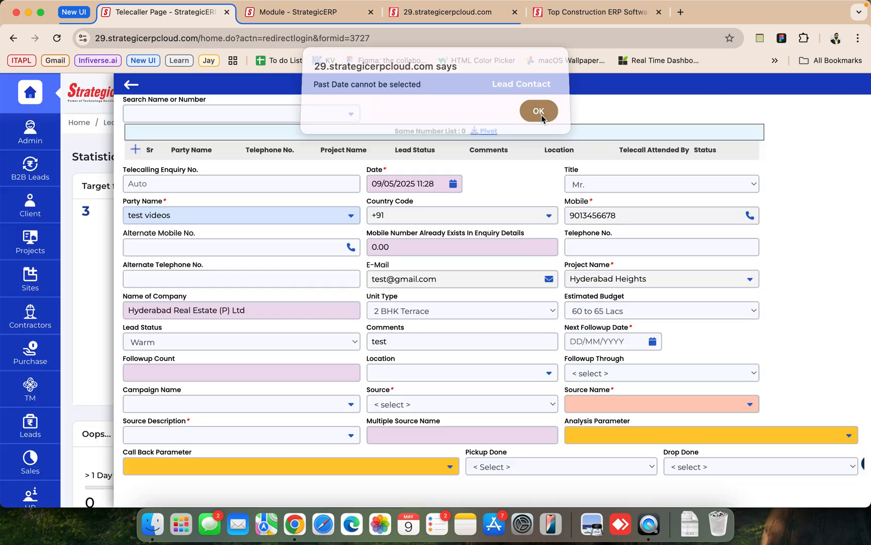
click(648, 338)
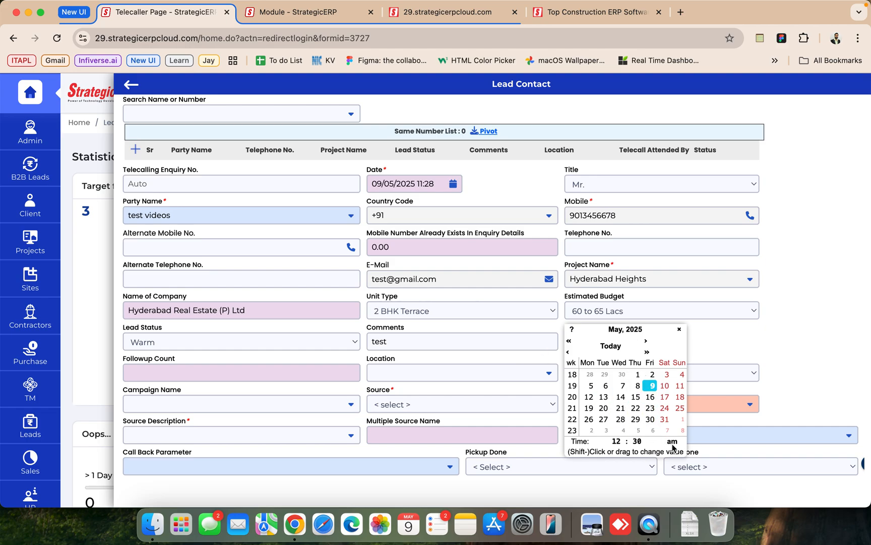
click(515, 365)
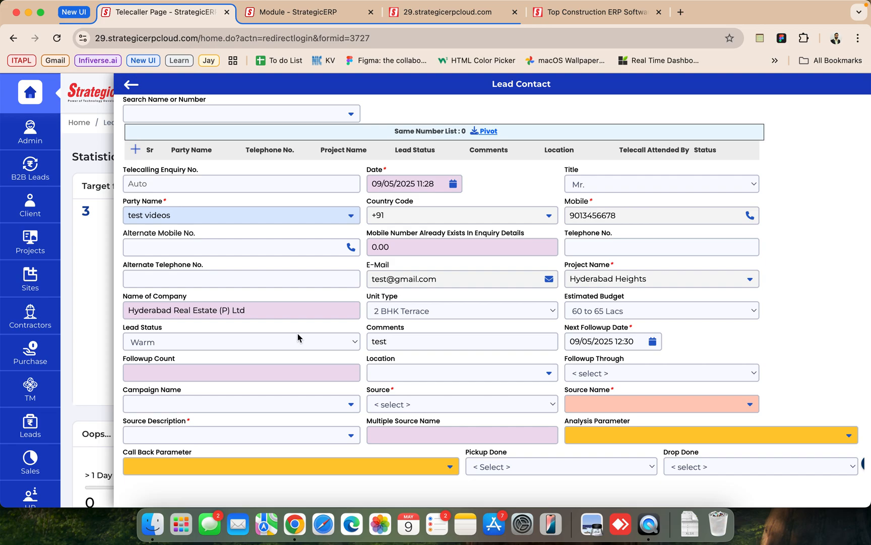
- Set the lead's source to Hoarding, with source name "Hoarding Airport" and source description "/ Hoarding Airport / /"
click(385, 405)
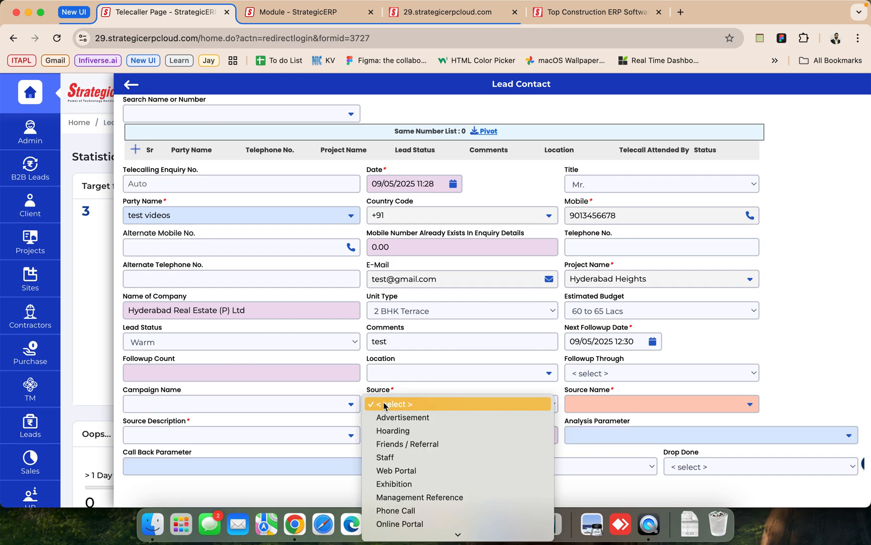
click(384, 430)
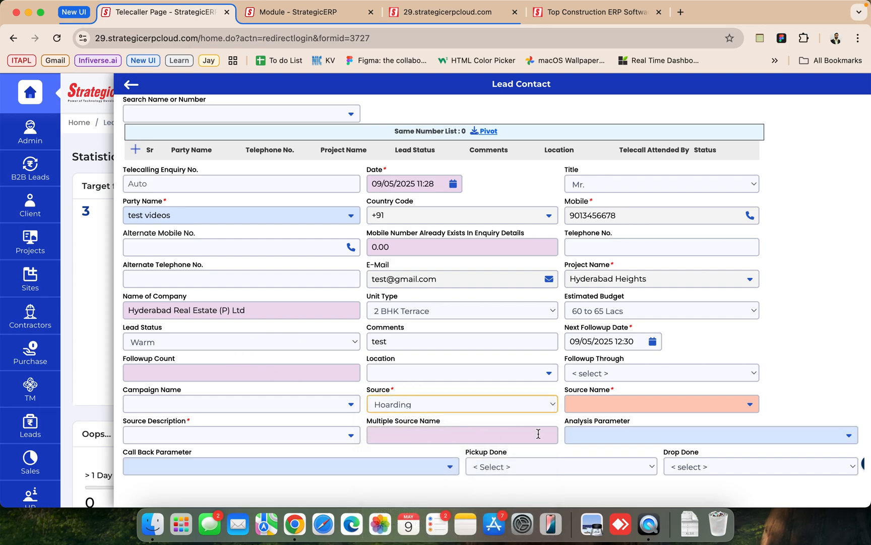
click(751, 406)
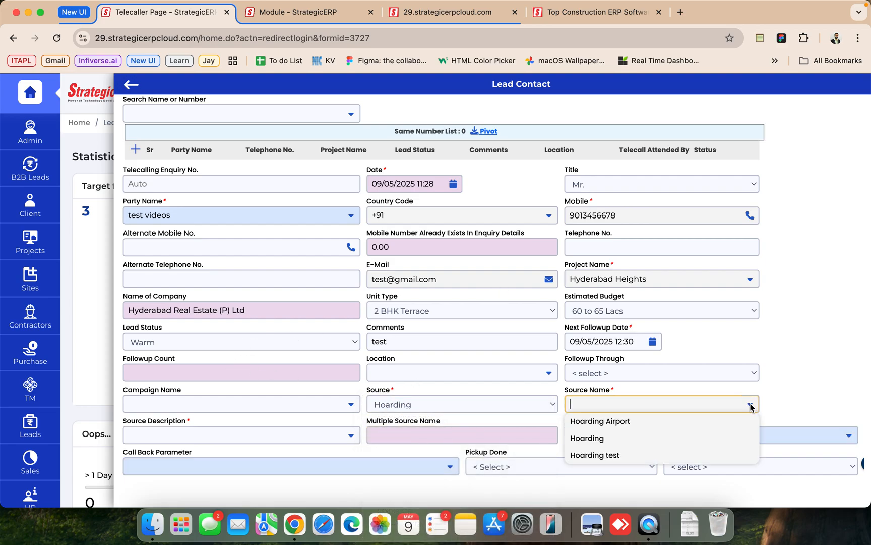
click(675, 422)
click(336, 431)
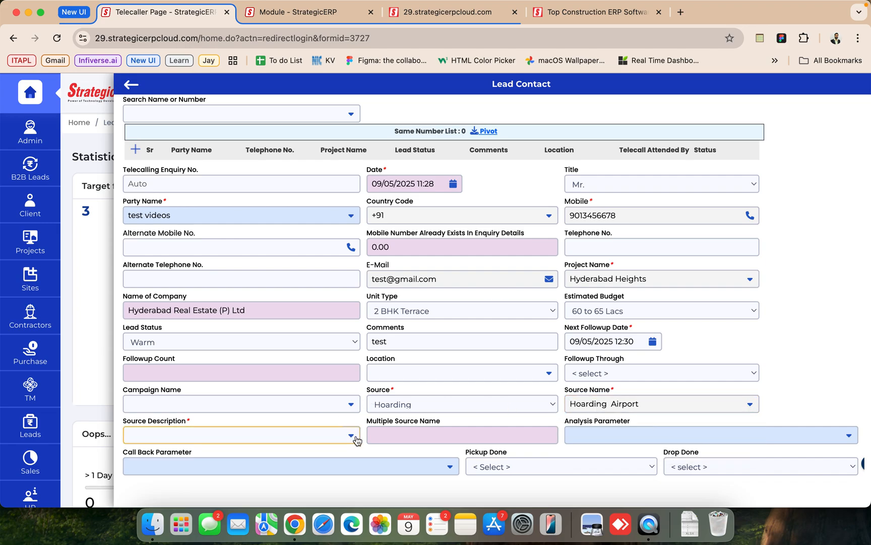
click(244, 456)
- Save the new lead contact and confirm that the save should continue
scroll(244, 460, down, 5)
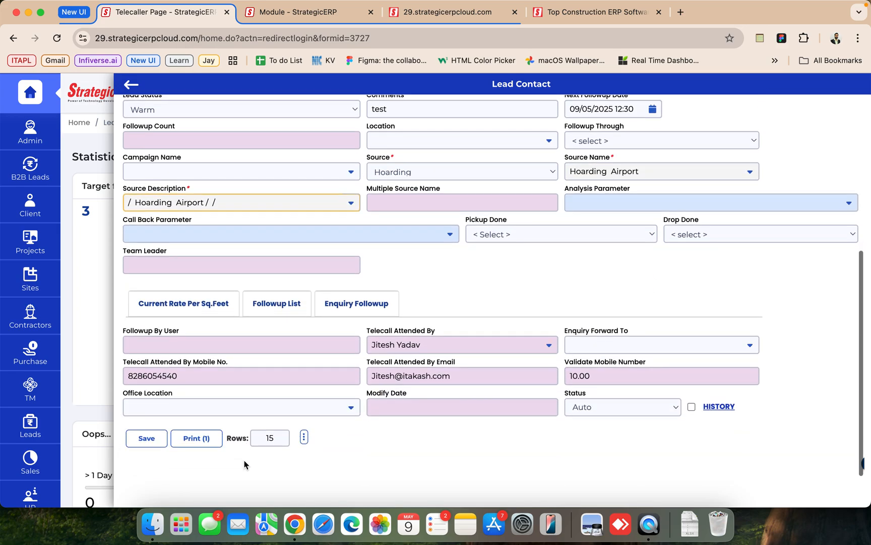
click(146, 438)
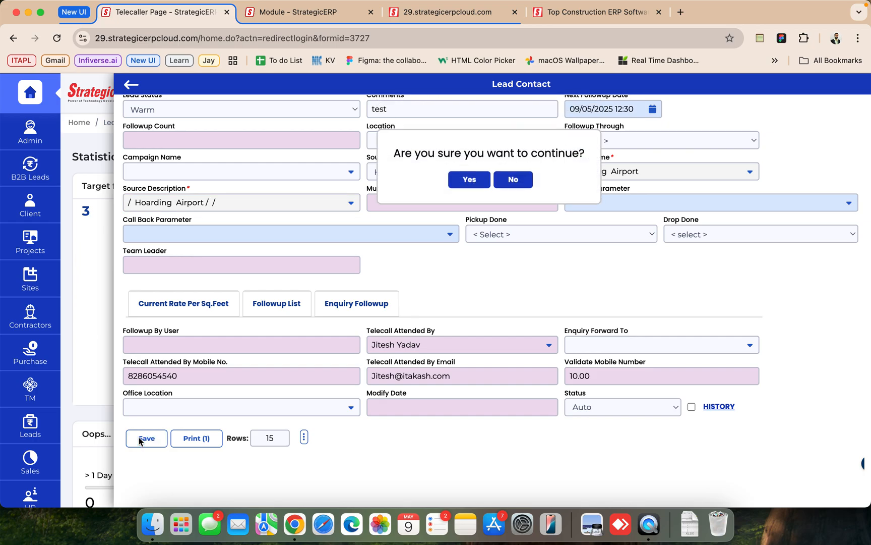
click(467, 174)
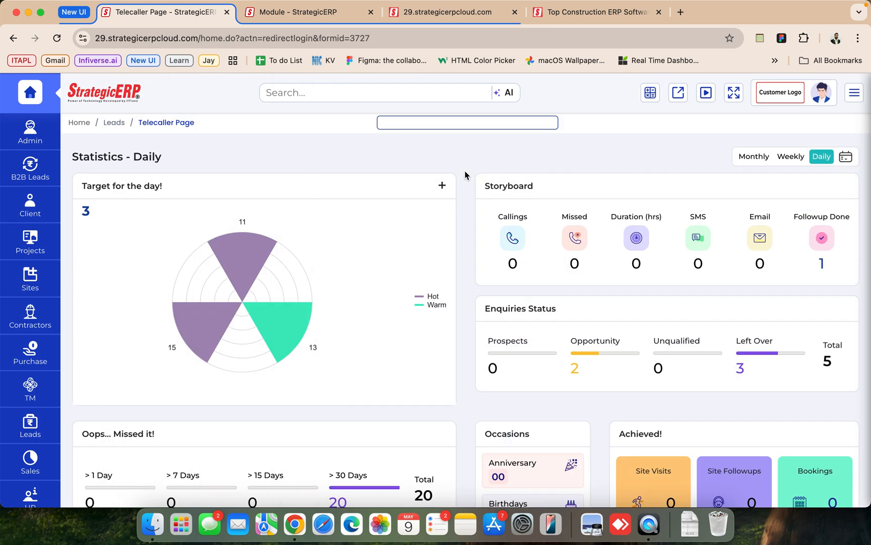
click(441, 185)
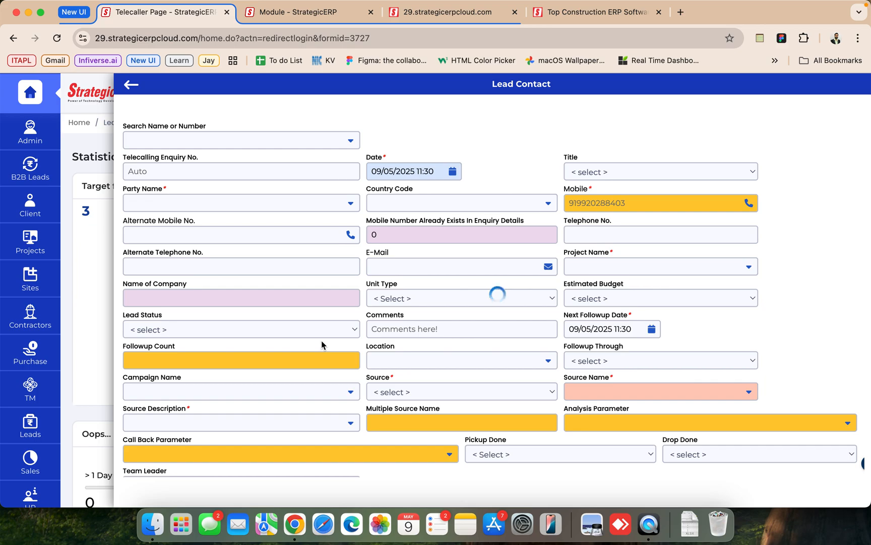
scroll(321, 340, down, 5)
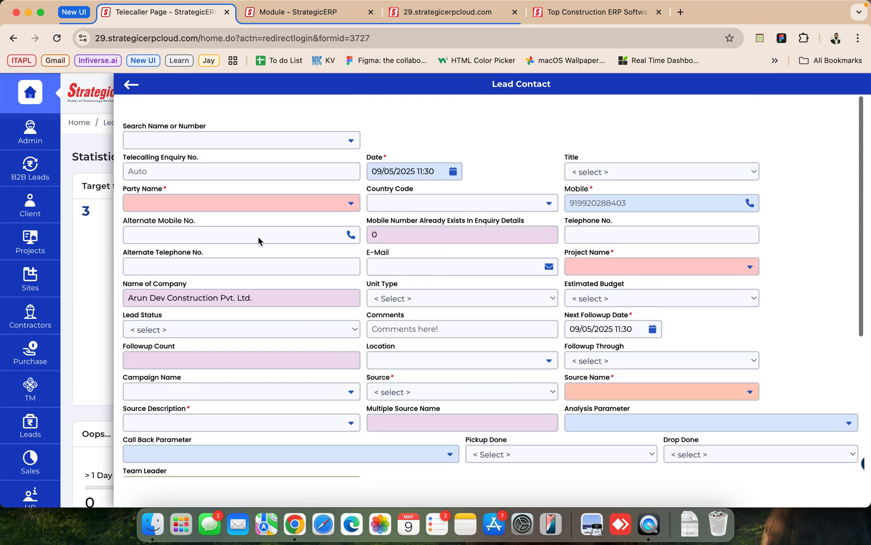
click(130, 85)
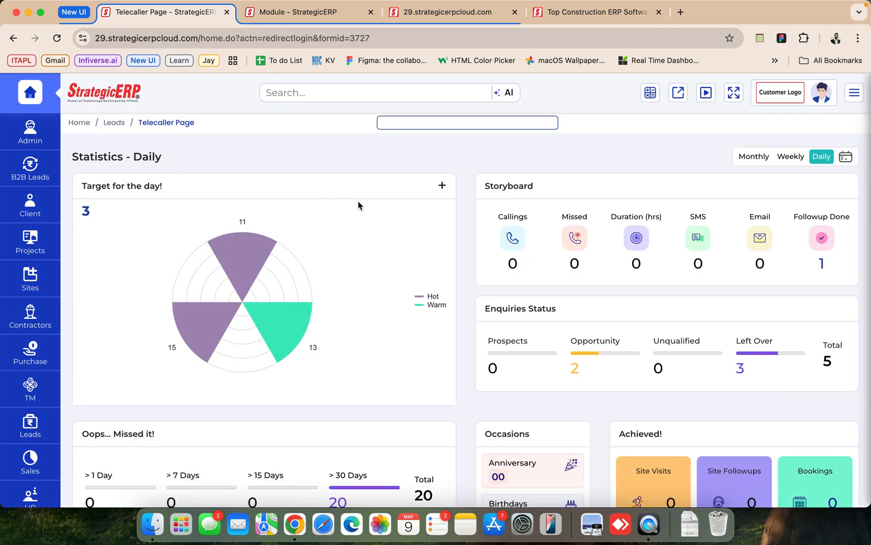
- Reload the telecaller page to refresh the daily statistics
right_click(324, 171)
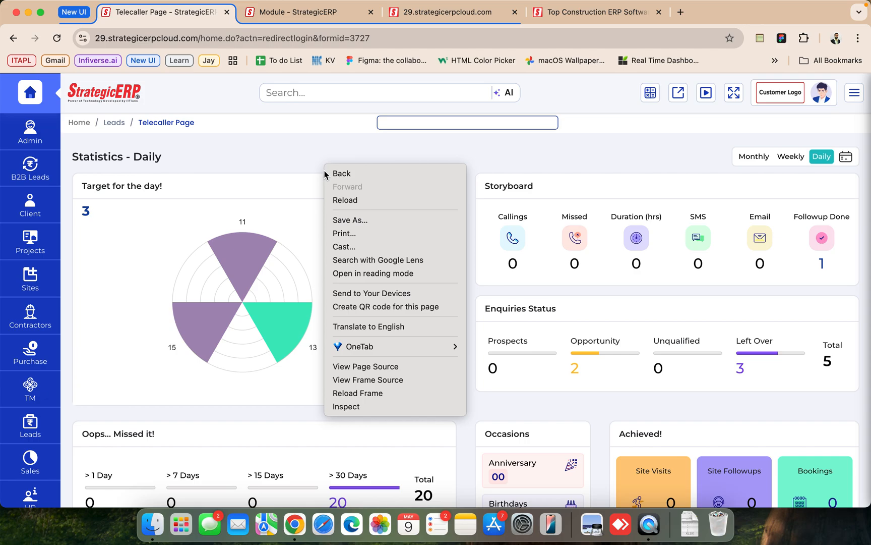
click(340, 199)
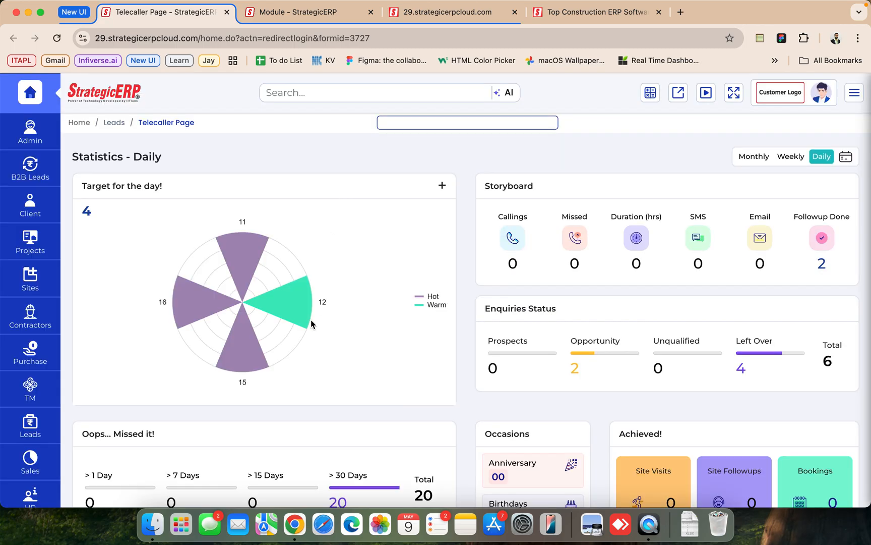
scroll(311, 323, down, 1)
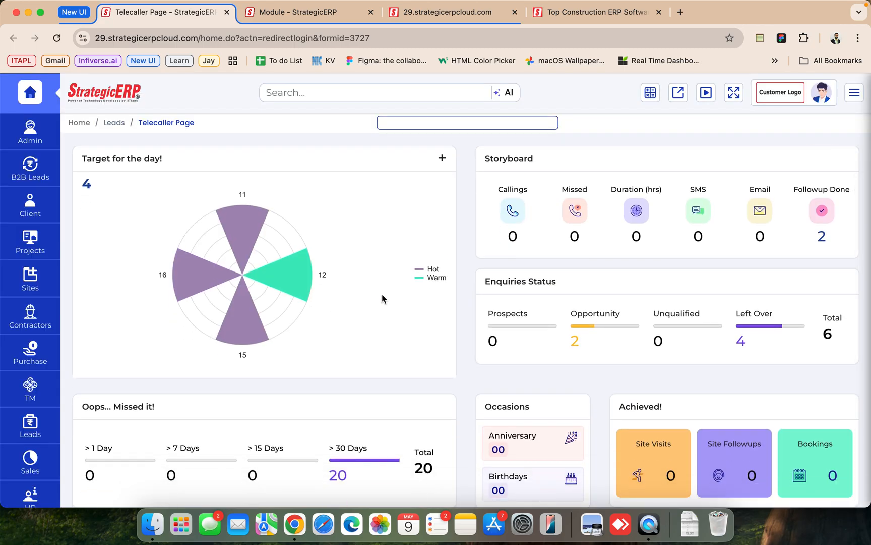
scroll(382, 295, up, 1)
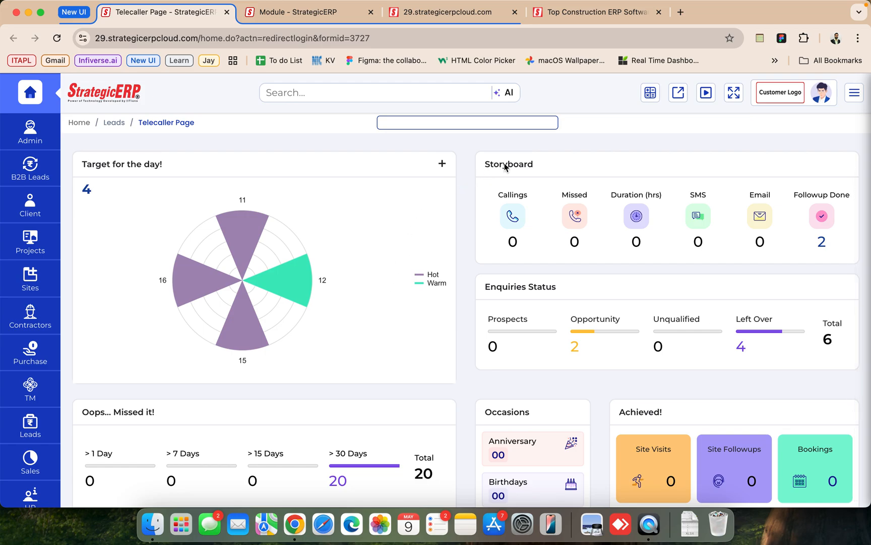
scroll(505, 167, up, 1)
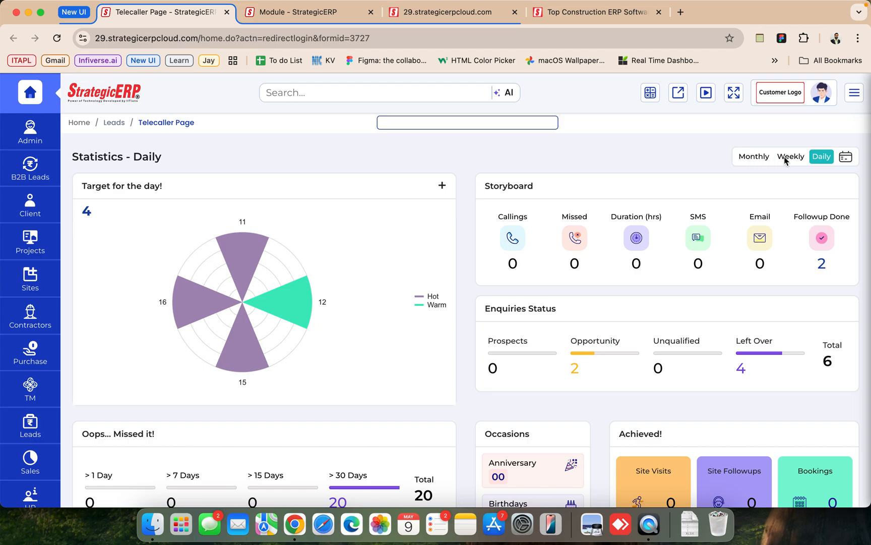
- View the custom date range calendar for the statistics and examine the dashboard's targets, storyboard, enquiries status, missed follow-ups and achievements
click(845, 157)
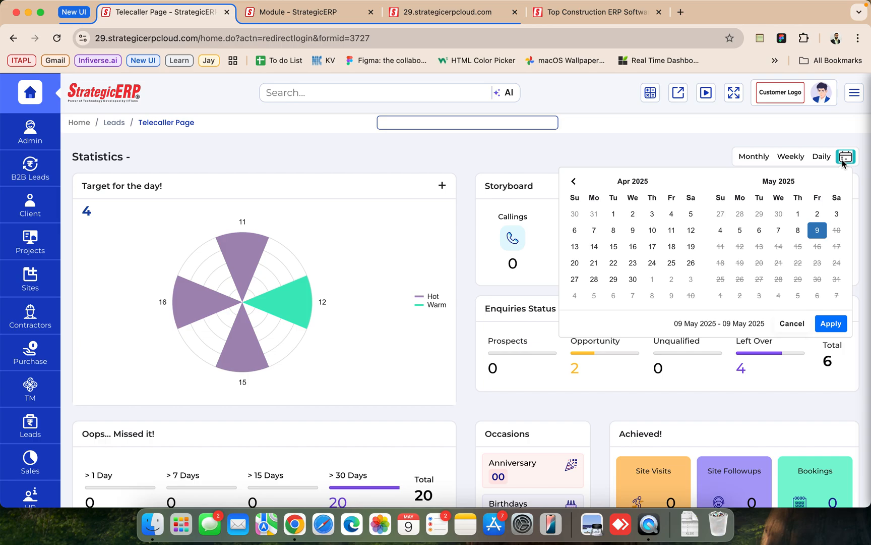
click(715, 154)
scroll(664, 313, down, 1)
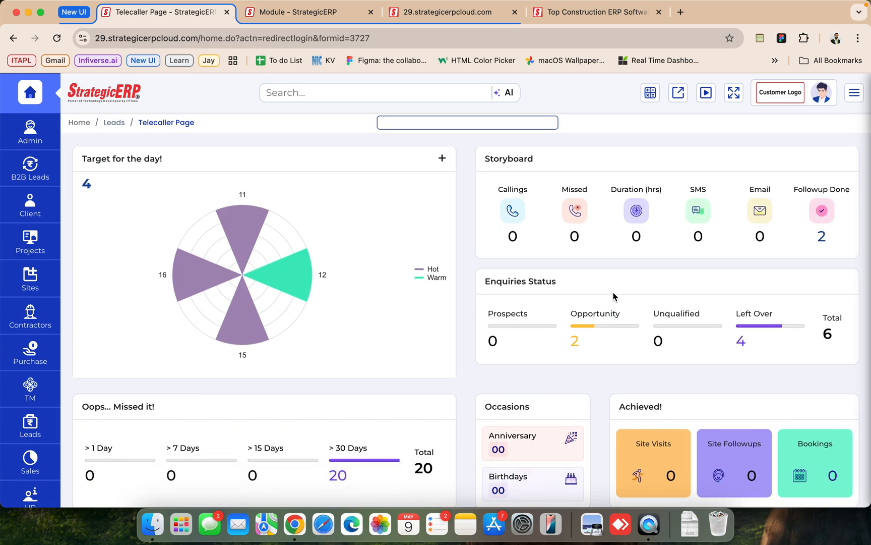
scroll(611, 292, up, 1)
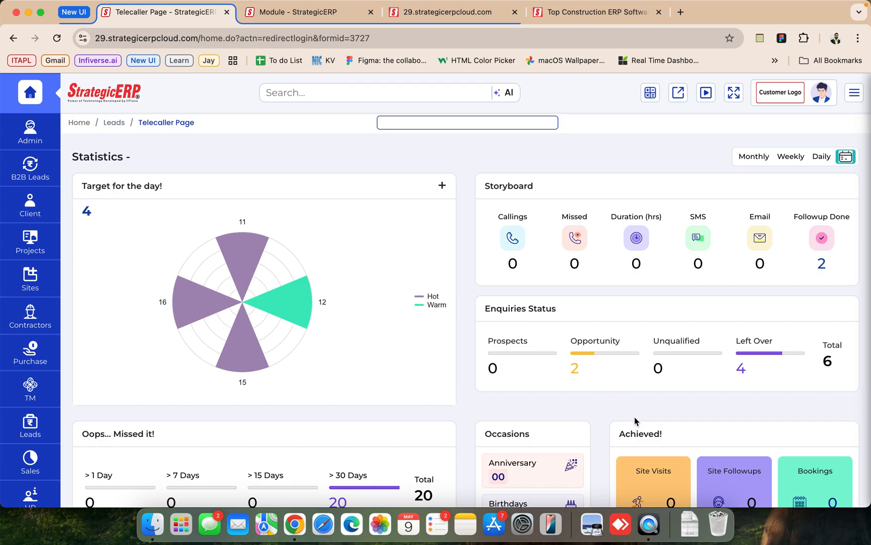
scroll(634, 417, down, 1)
scroll(634, 418, up, 1)
scroll(148, 284, down, 1)
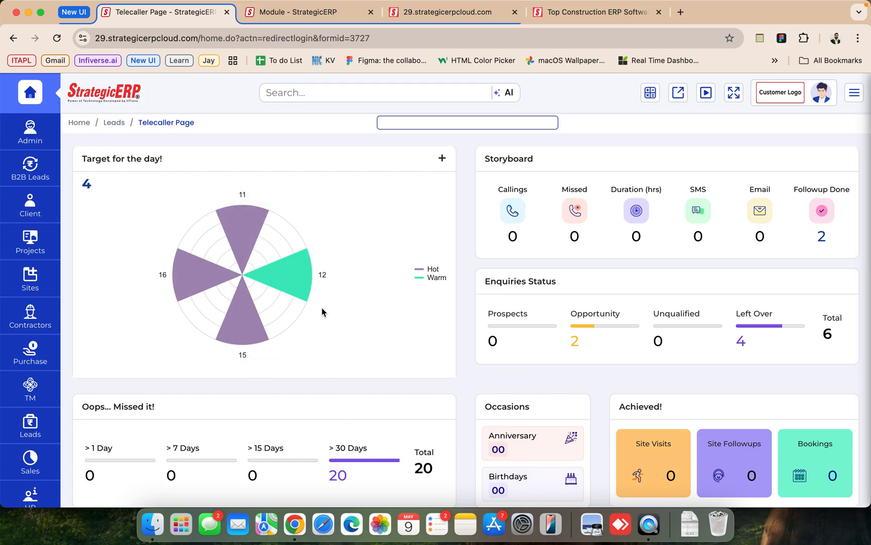
scroll(553, 274, up, 1)
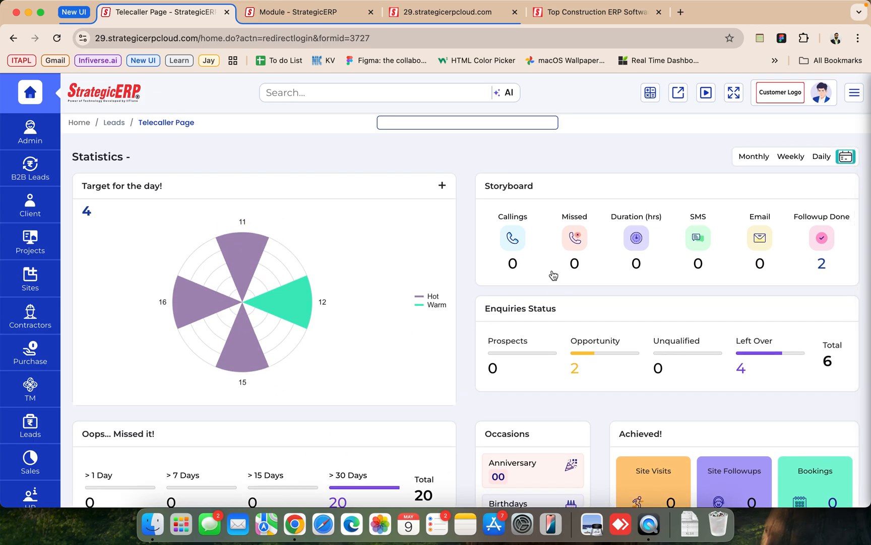
scroll(554, 274, down, 1)
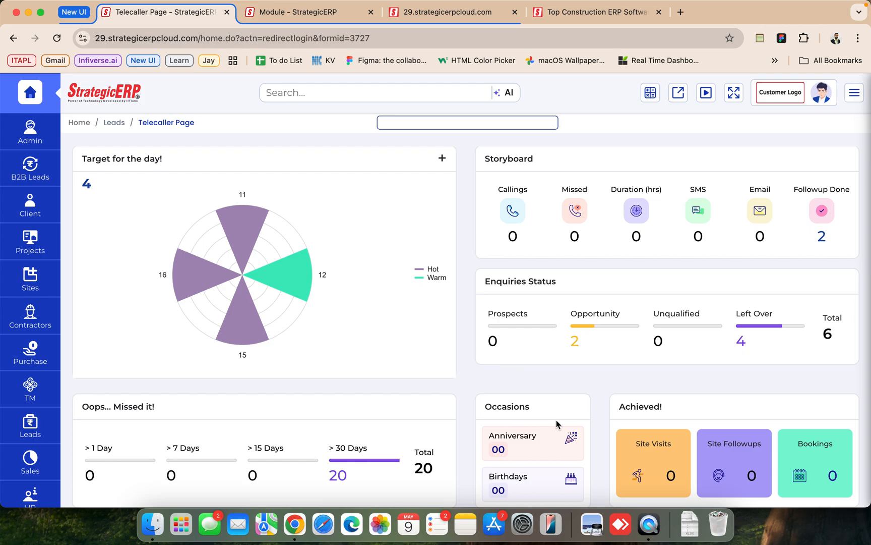
scroll(506, 450, down, 1)
scroll(506, 451, up, 1)
- List the telecaller's leads with follow-ups missed by over 30 days, filter them to Hot and open the ABC Park Heights lead
click(344, 474)
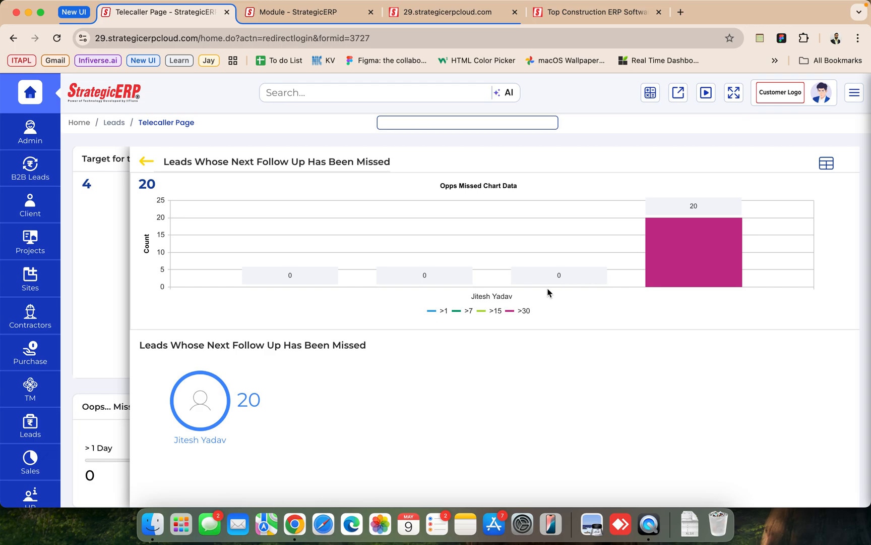
click(194, 398)
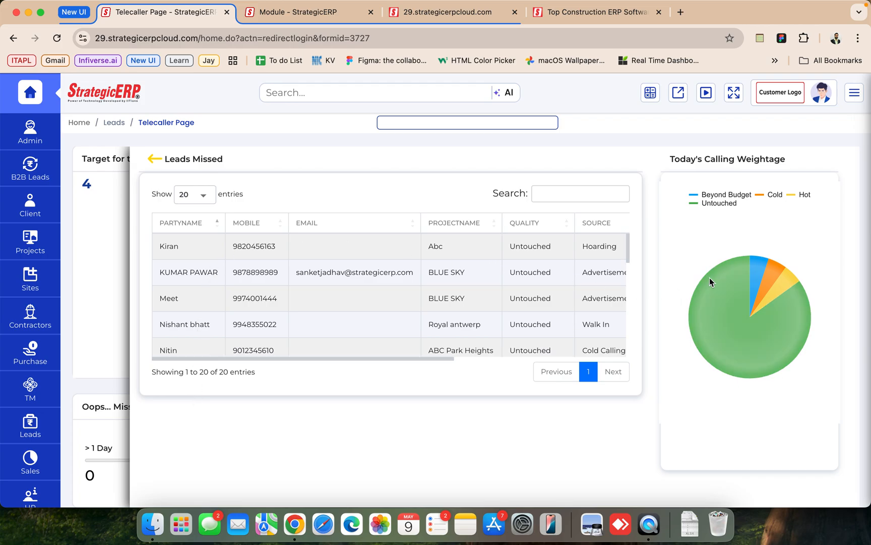
click(783, 285)
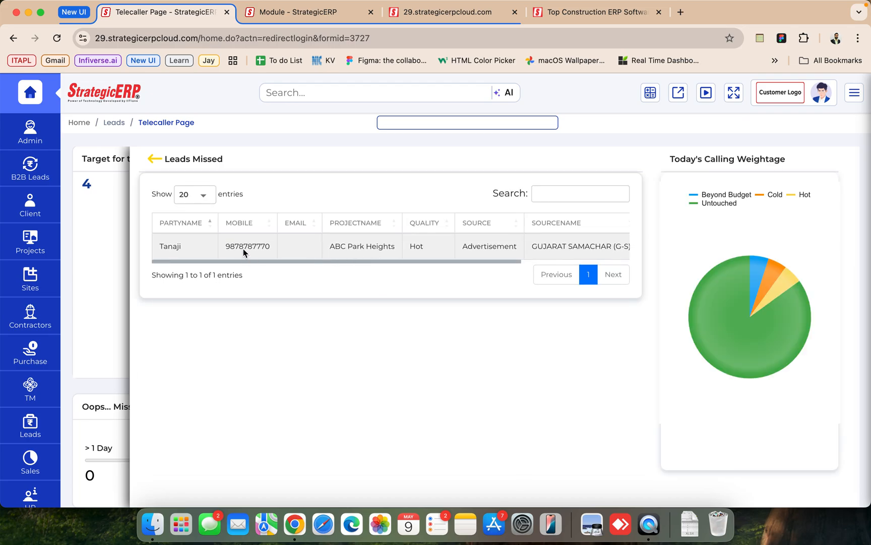
click(243, 246)
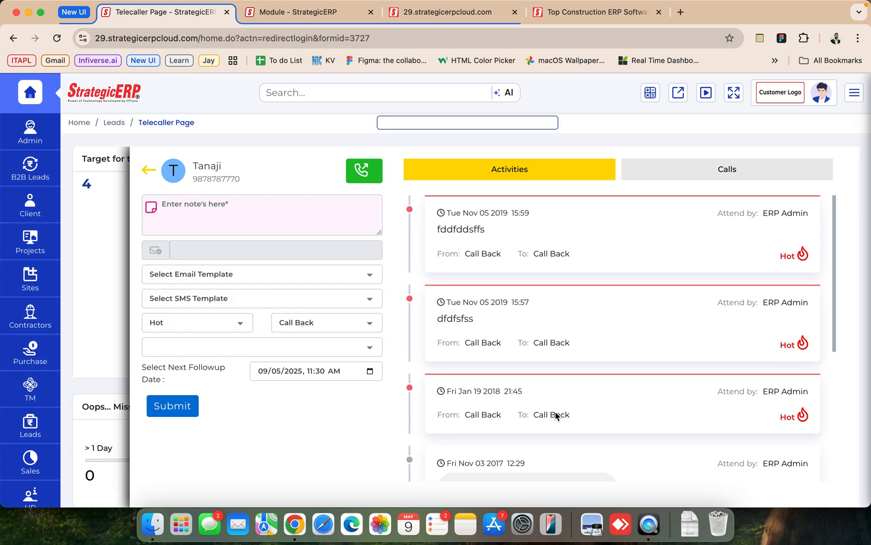
- Examine the lead's activity history and its recorded calls
scroll(556, 411, down, 5)
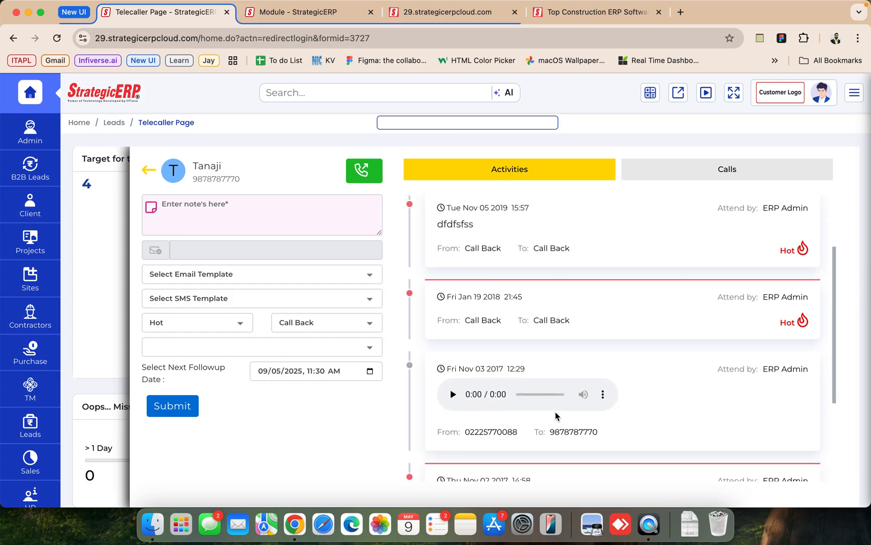
scroll(555, 412, up, 5)
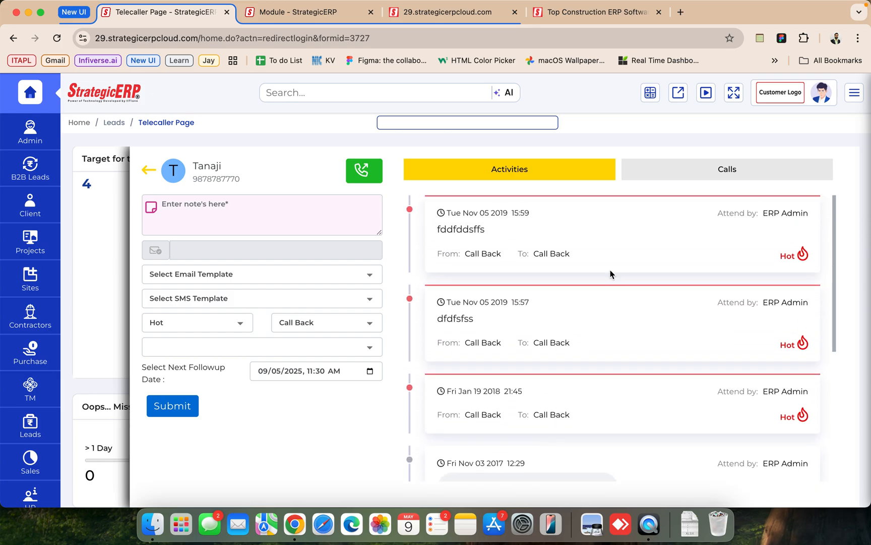
click(677, 167)
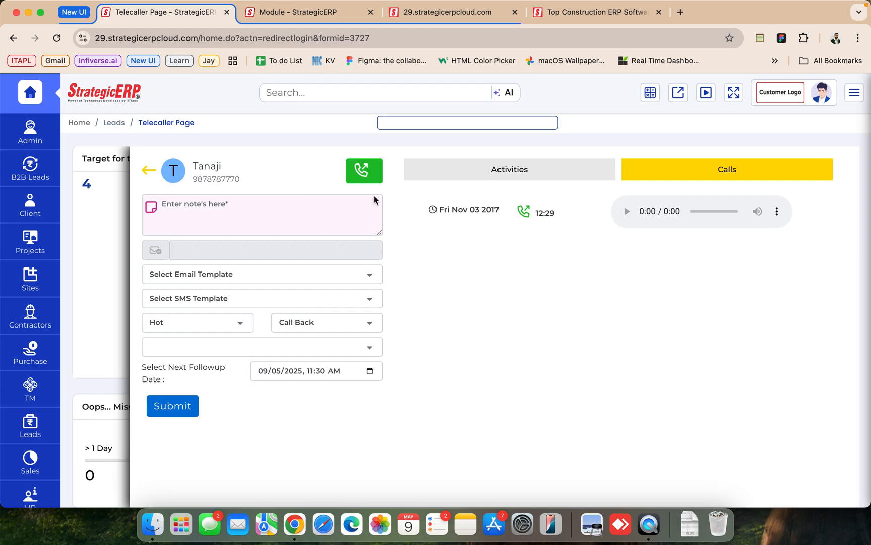
- View the lead's party profile and its edit form, and return to the follow-up entry without changes
click(206, 169)
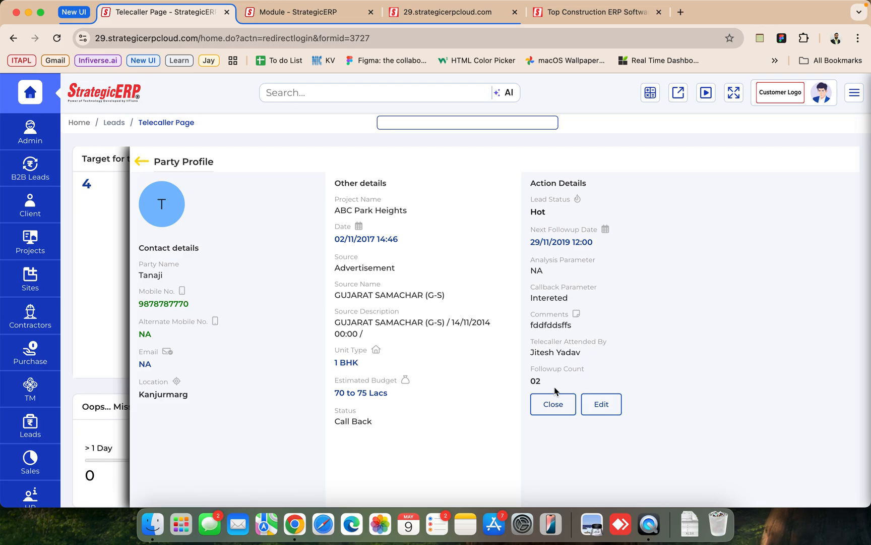
click(586, 402)
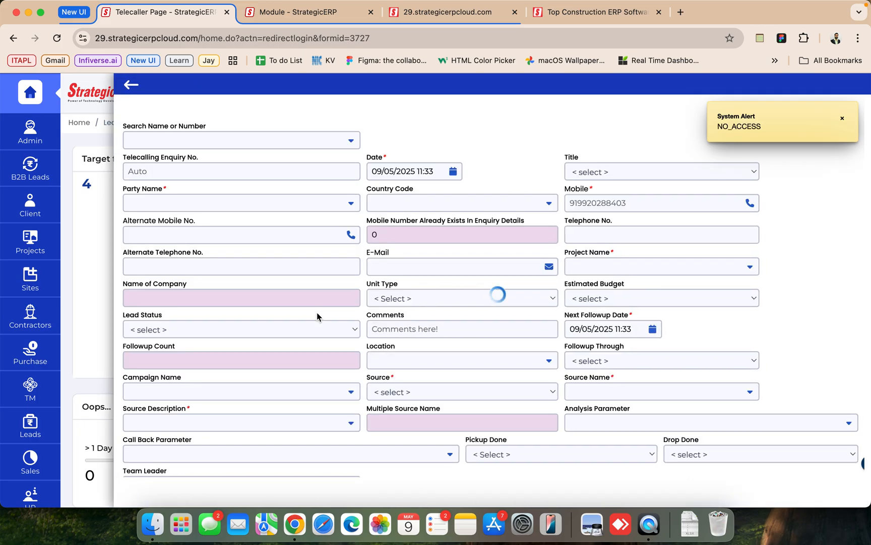
click(129, 86)
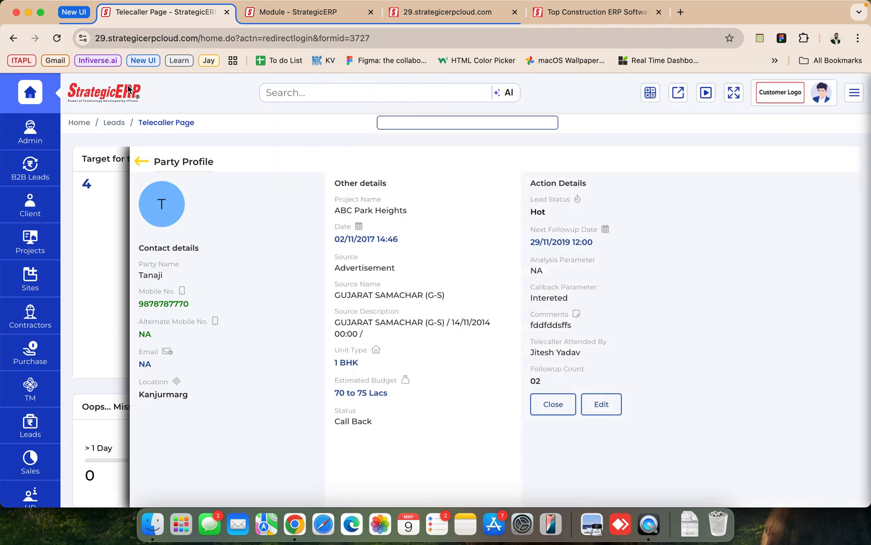
click(550, 410)
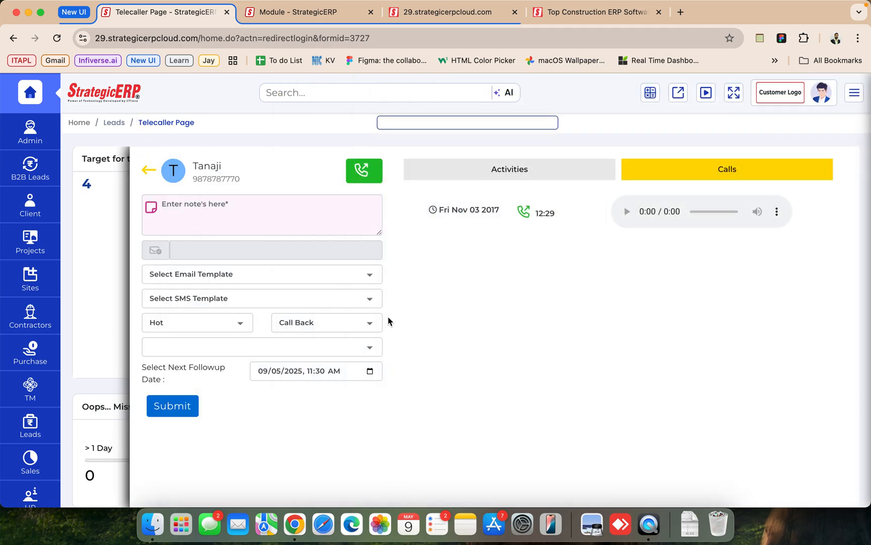
- Enter the follow-up note "test" and choose Test Email as both the email template and the SMS template
click(209, 213)
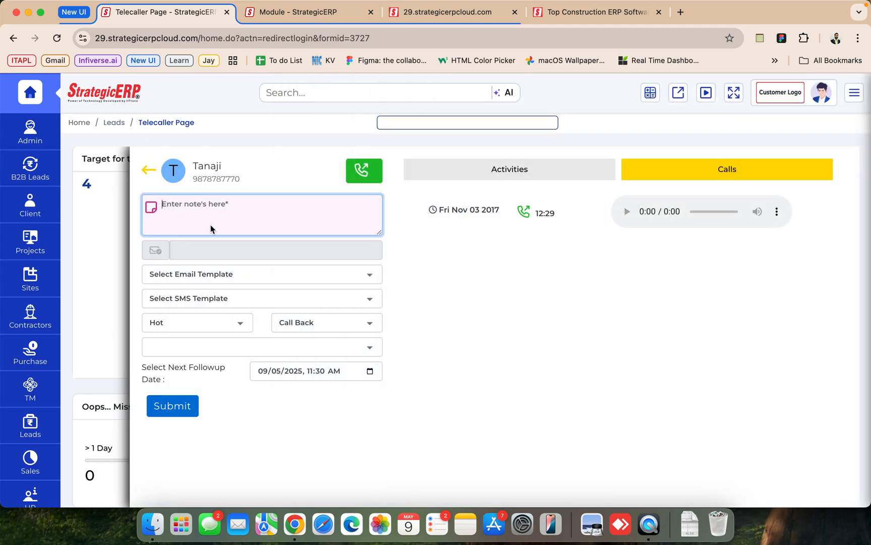
text(test)
click(211, 279)
click(203, 291)
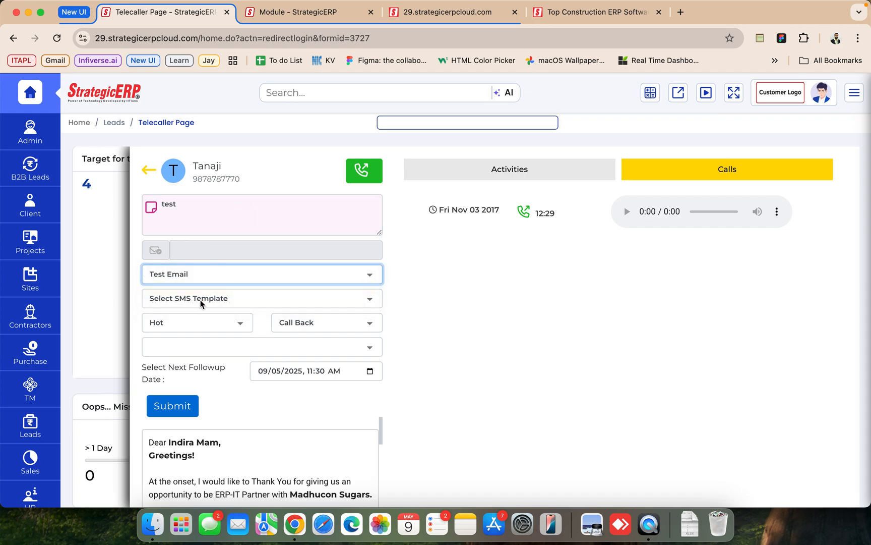
click(200, 300)
click(194, 313)
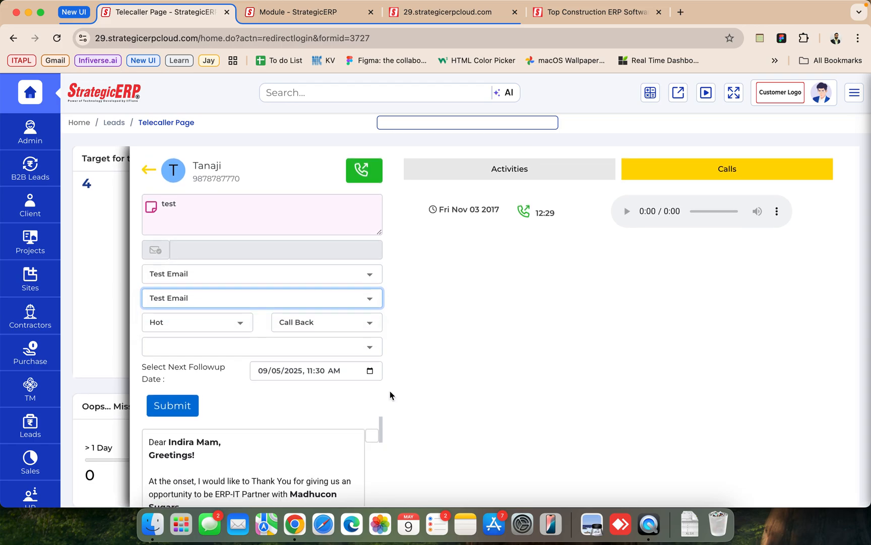
- Read through the preview of the selected Test Email message
scroll(261, 462, down, 3)
scroll(261, 462, down, 5)
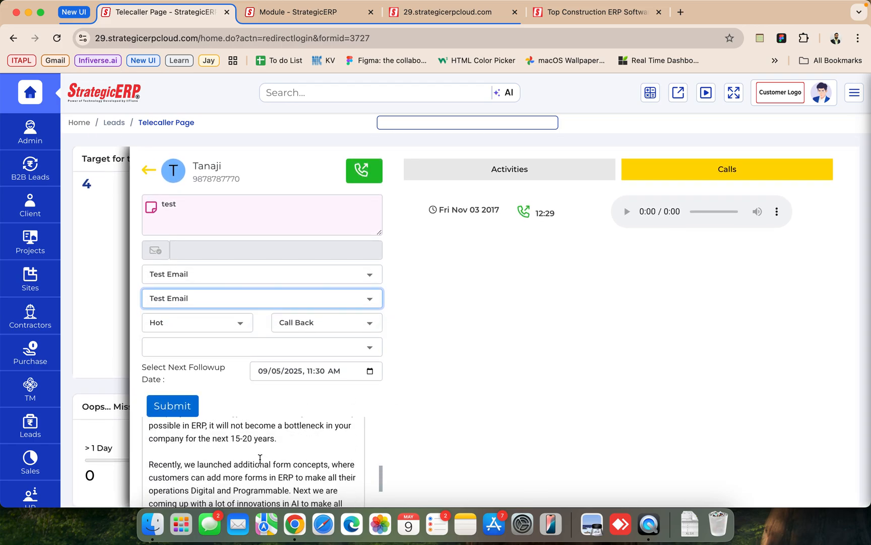
scroll(261, 460, up, 8)
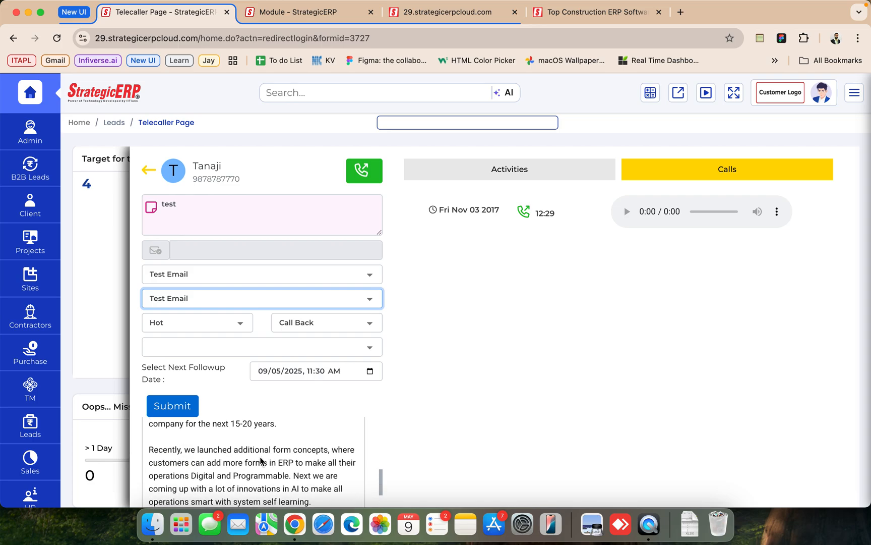
scroll(261, 460, up, 4)
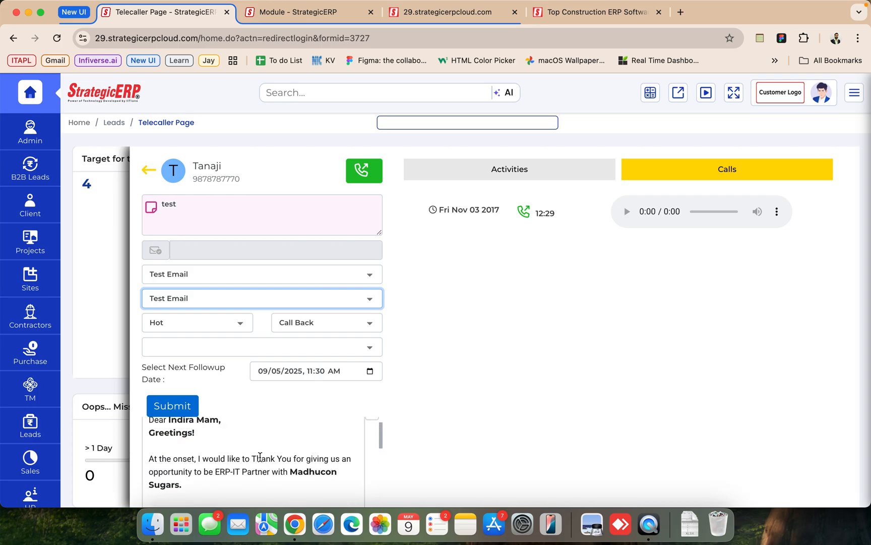
scroll(261, 457, down, 3)
scroll(260, 457, up, 3)
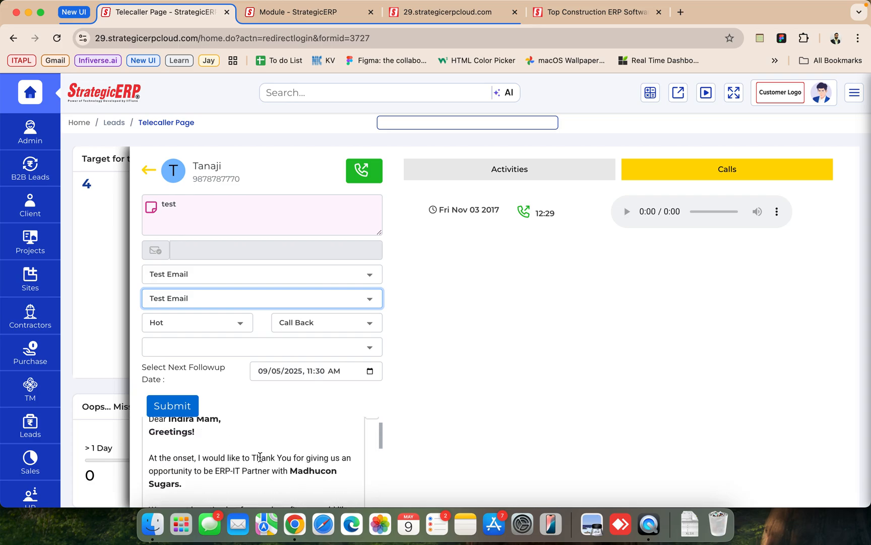
scroll(261, 460, down, 4)
scroll(261, 459, down, 4)
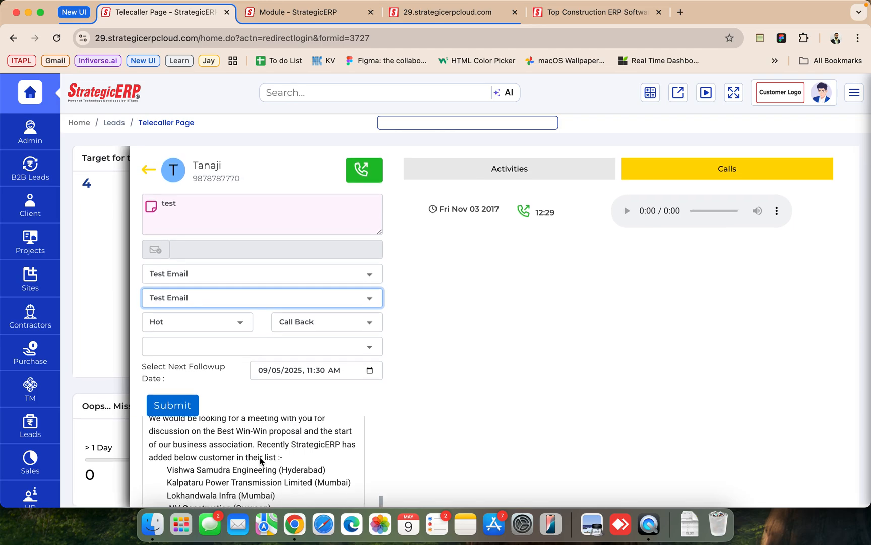
- Set the lead's status to Site Visit Scheduled and its next follow-up date to 09/05/2025, 04:30 PM
click(302, 327)
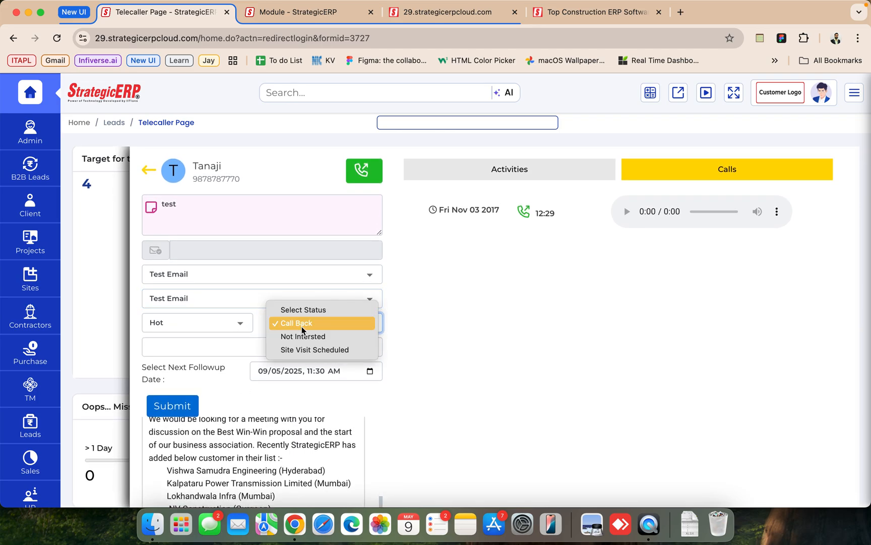
click(330, 349)
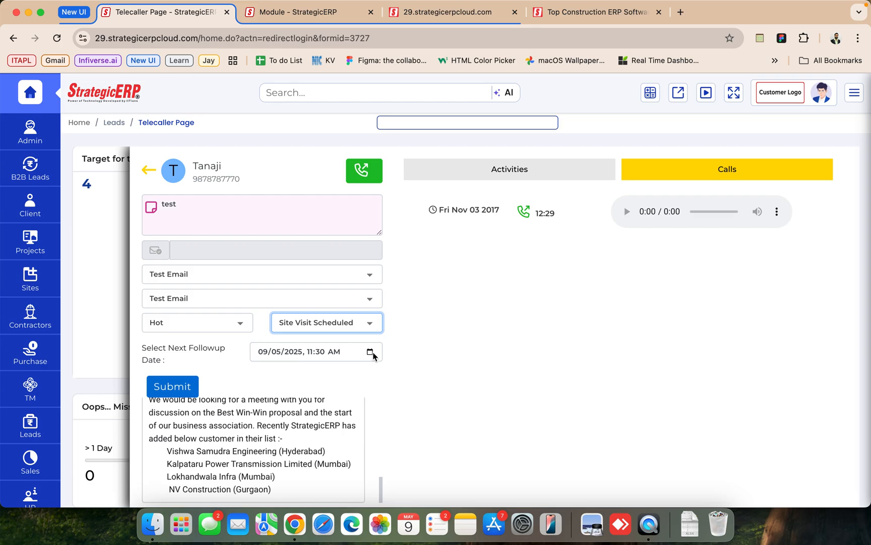
click(370, 352)
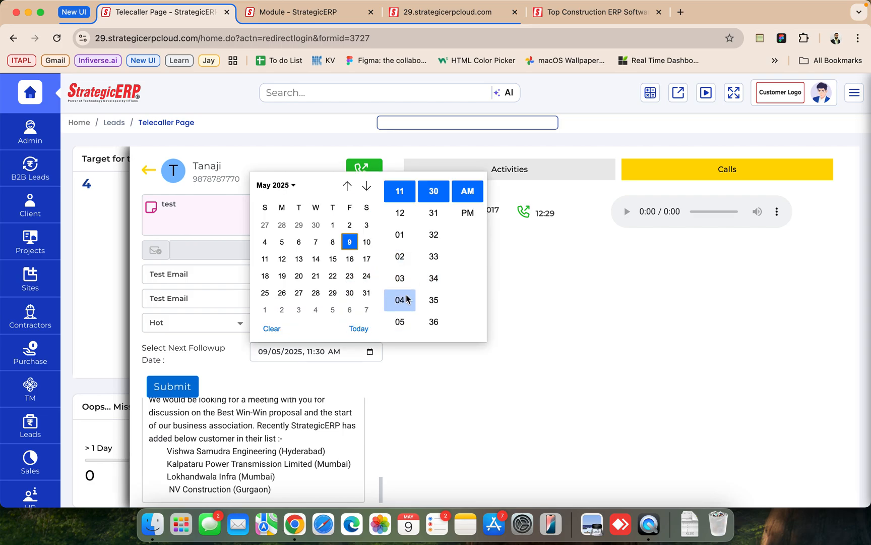
scroll(402, 292, down, 1)
click(400, 272)
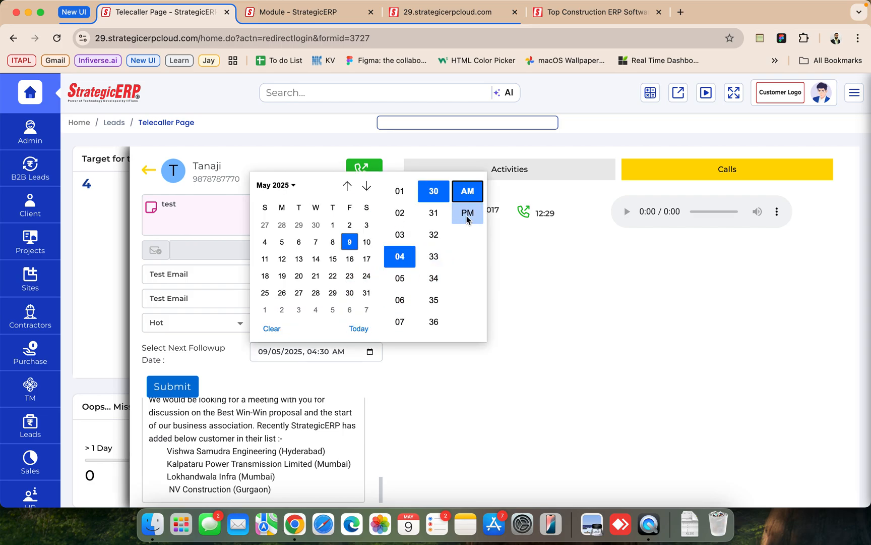
click(467, 212)
click(297, 362)
scroll(221, 397, down, 1)
scroll(217, 444, down, 1)
scroll(218, 447, up, 6)
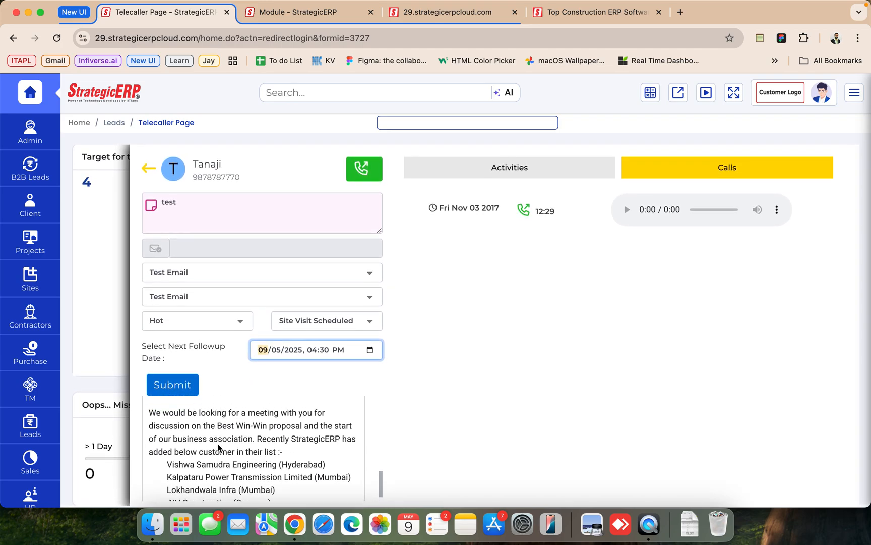
- Submit the missed lead's follow-up entry with its note, message templates, status and next follow-up date
scroll(218, 444, down, 6)
click(175, 388)
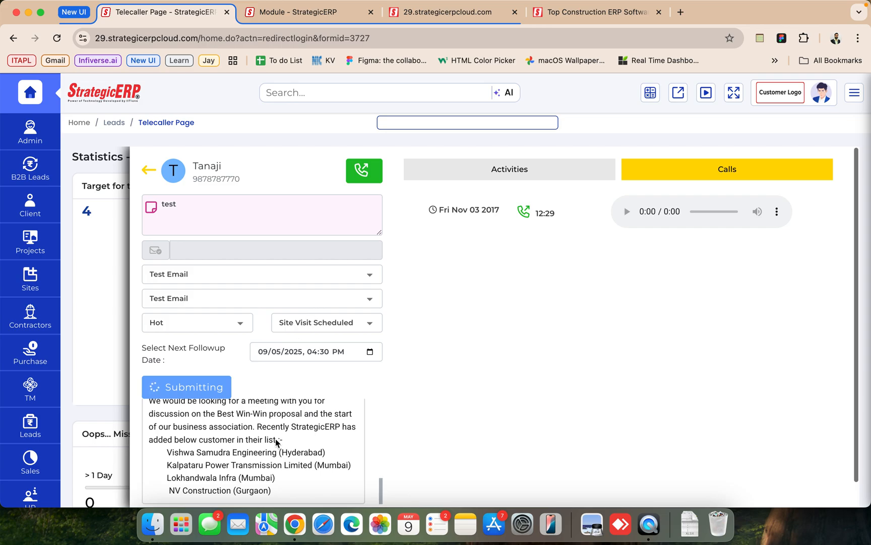
scroll(274, 439, up, 6)
scroll(284, 447, up, 1)
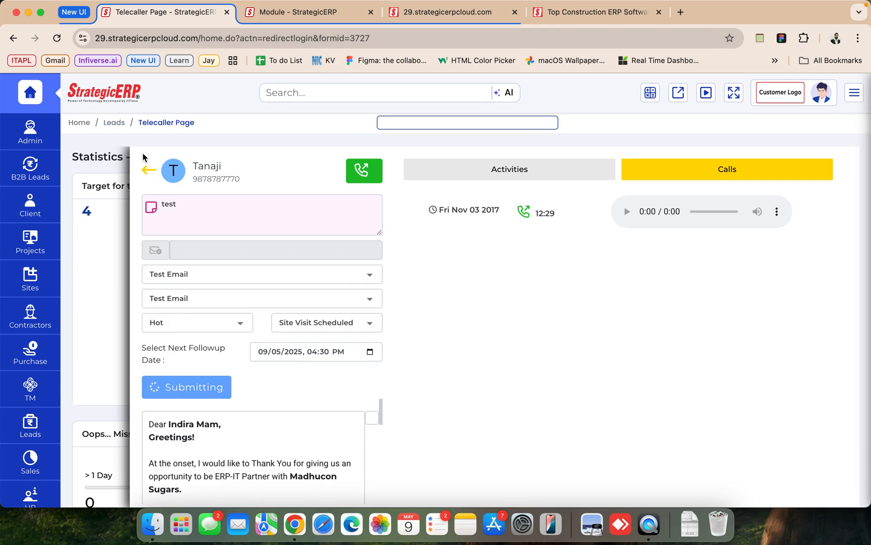
- Return from the missed lead's follow-up entry to the telecaller dashboard and reload the page to refresh its statistics
click(144, 170)
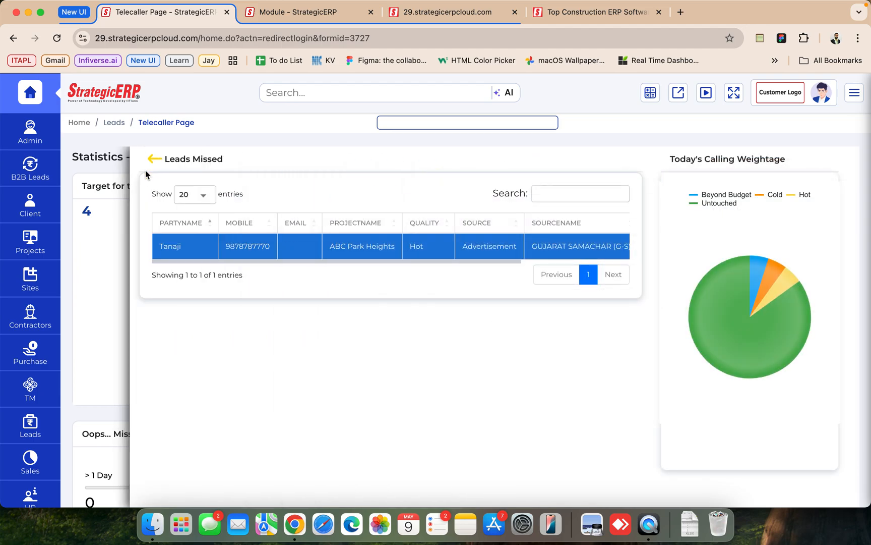
click(153, 164)
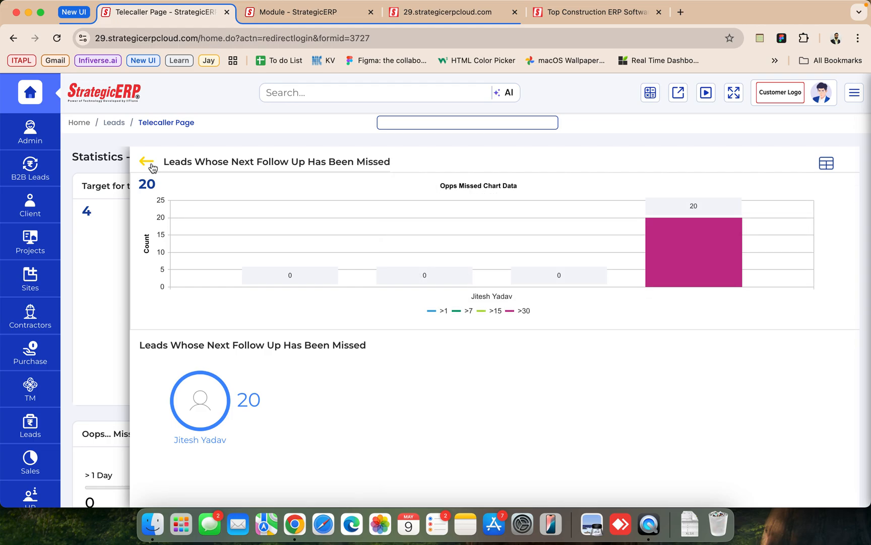
click(152, 162)
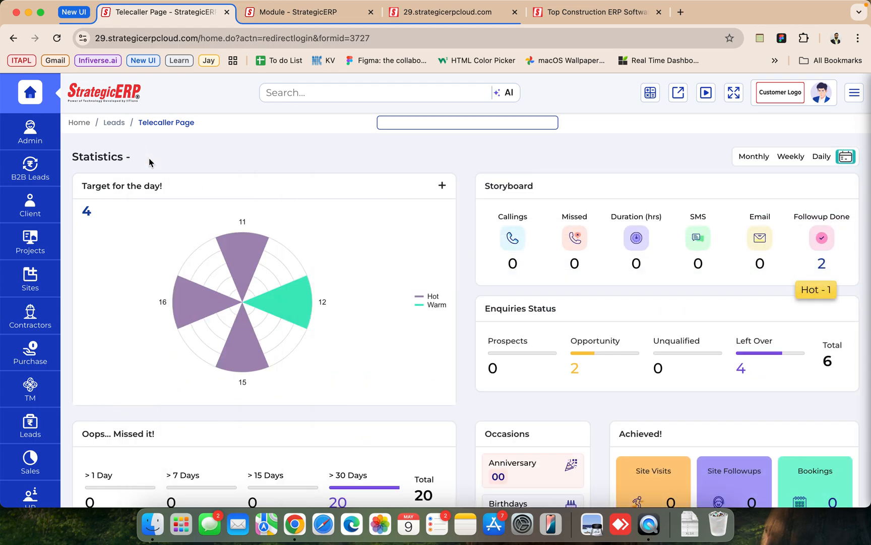
right_click(194, 185)
click(210, 214)
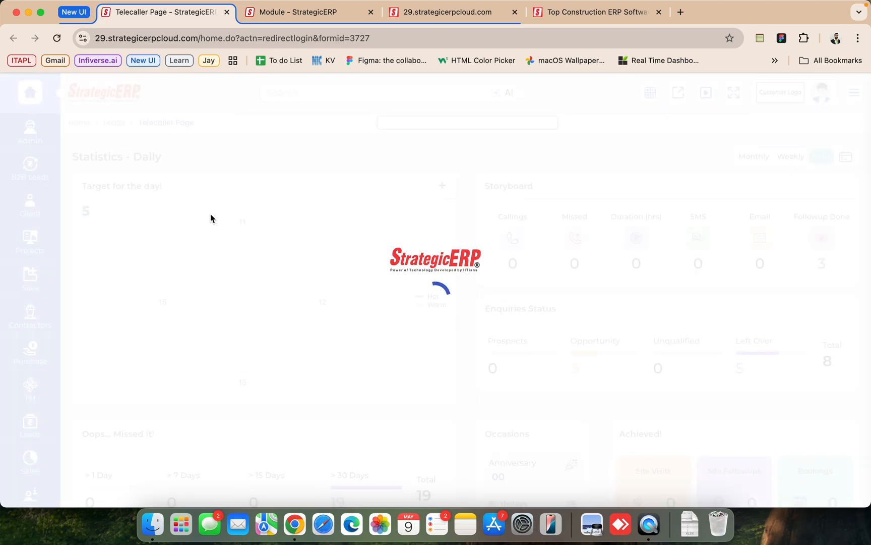
scroll(210, 217, down, 1)
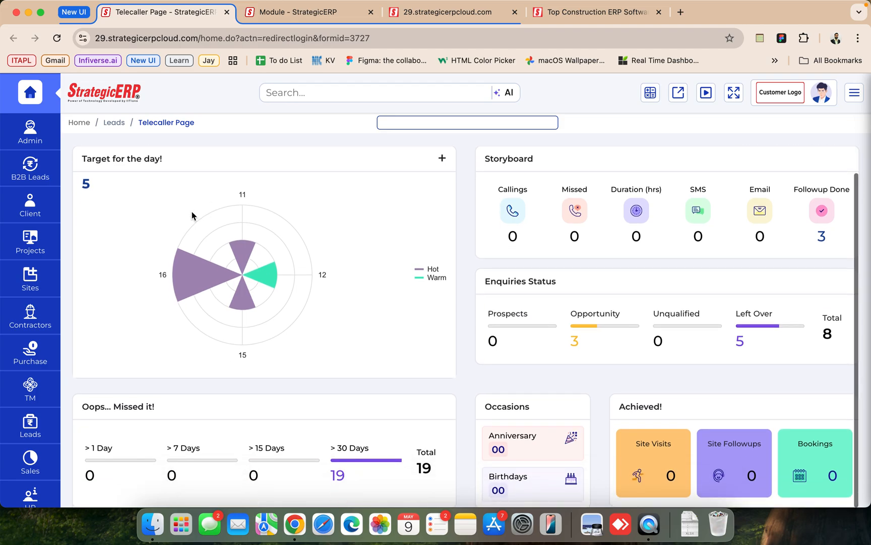